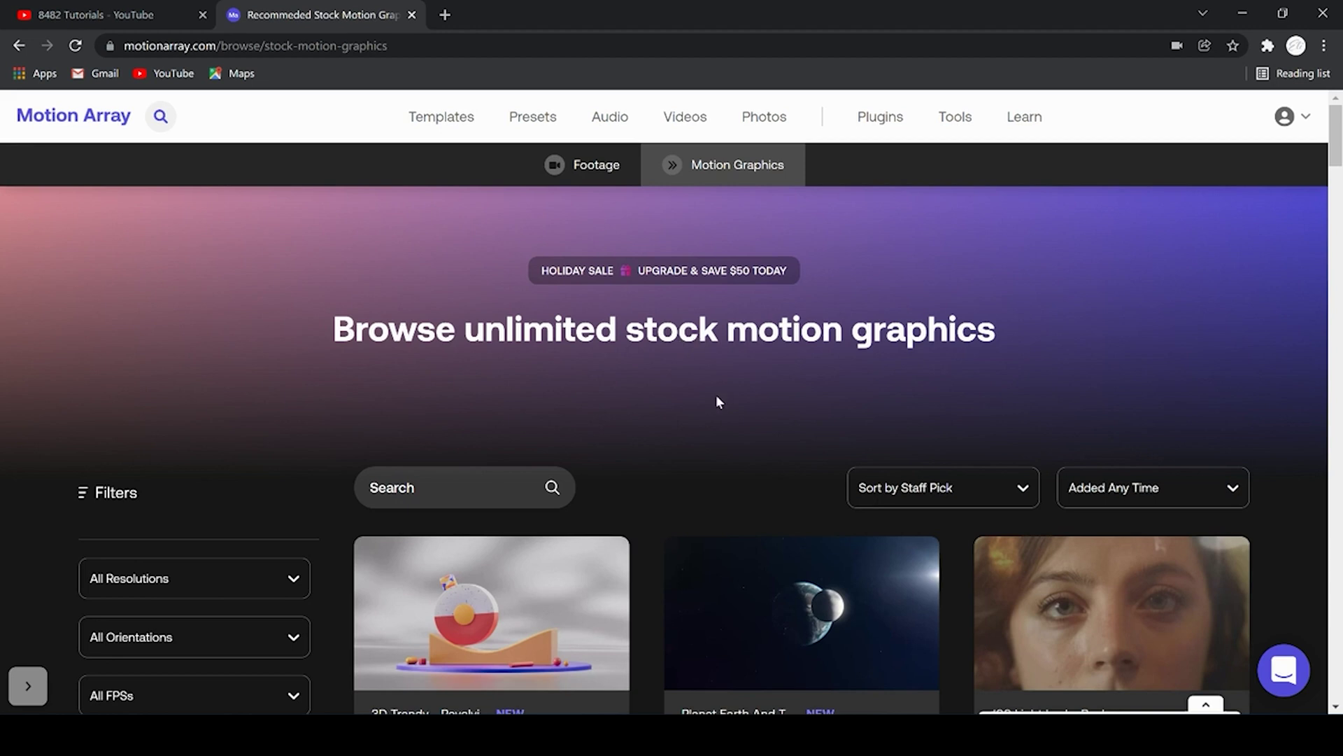
Step: Scroll the text-tagged Motion Graphics results down to Cinematic Shatter Titles and preview it
scroll(717, 402, down, 1)
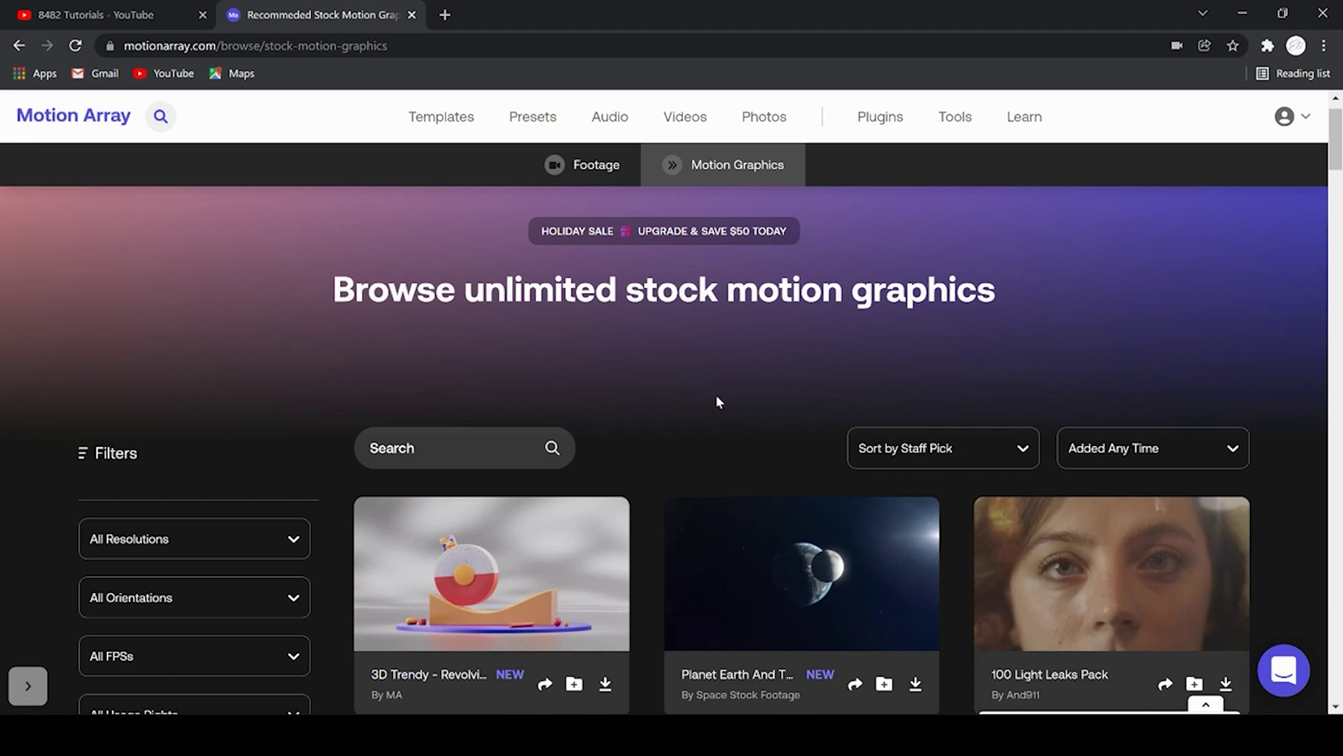
scroll(717, 401, down, 1)
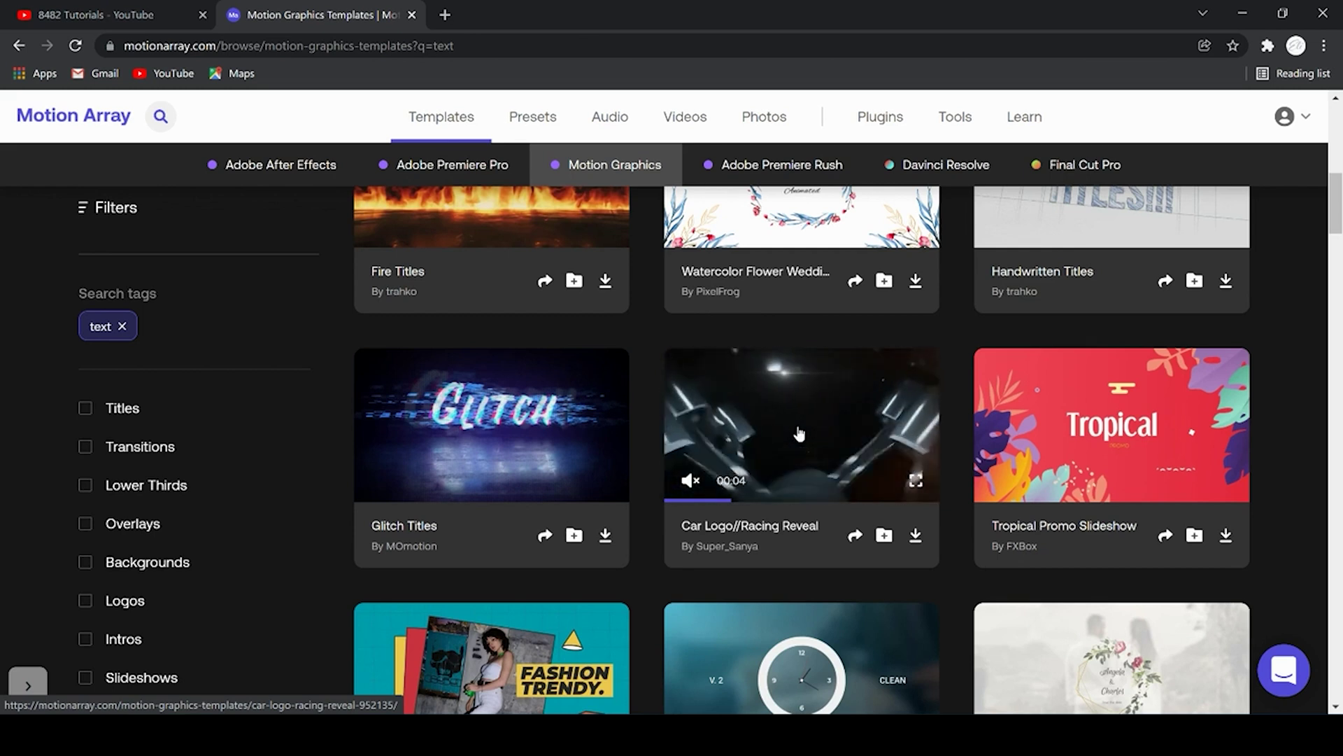
scroll(644, 403, down, 3)
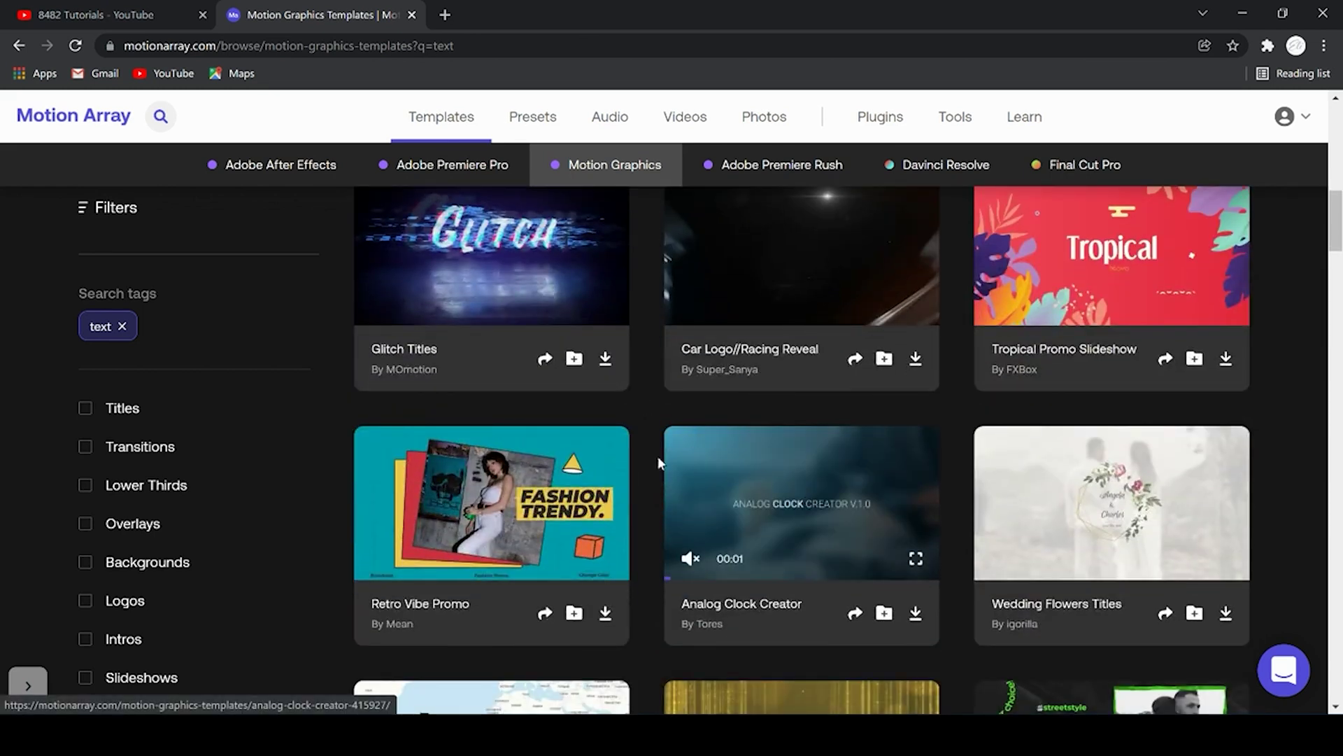
scroll(640, 459, down, 5)
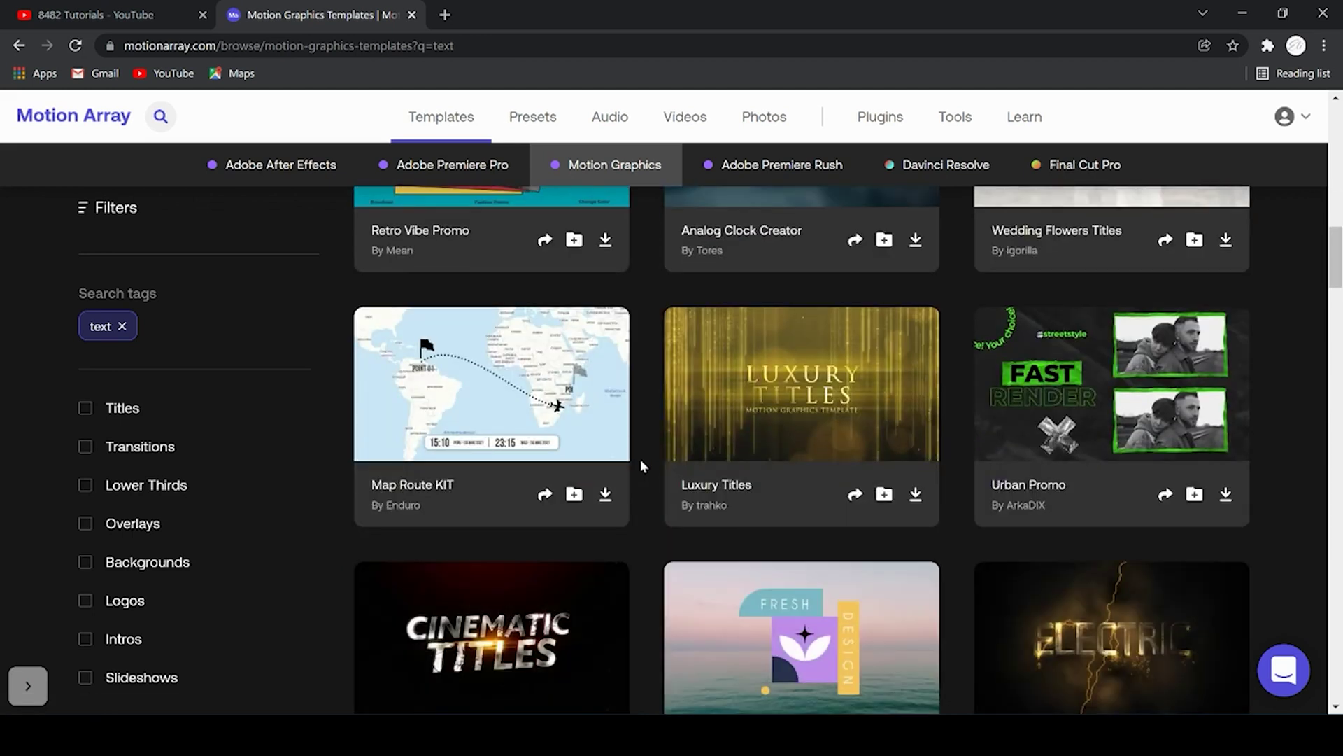
mouse_move(548, 404)
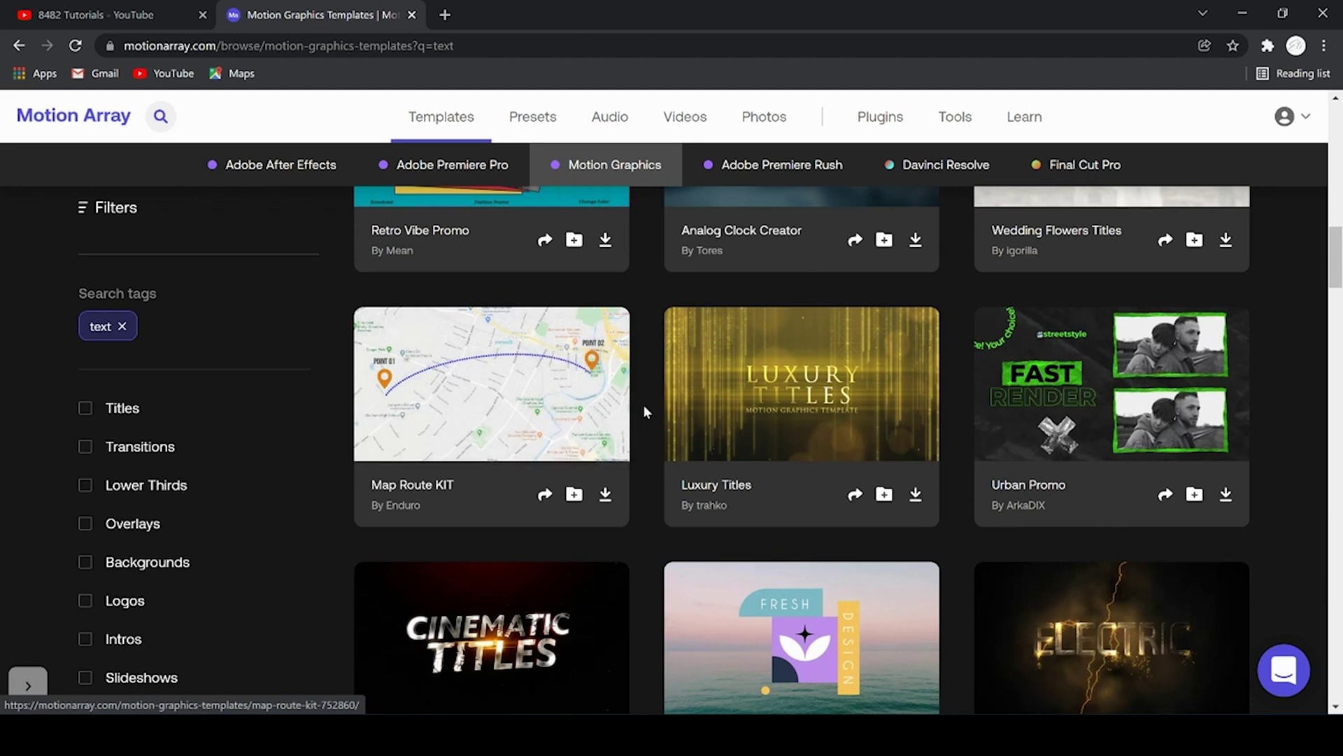
scroll(645, 411, down, 4)
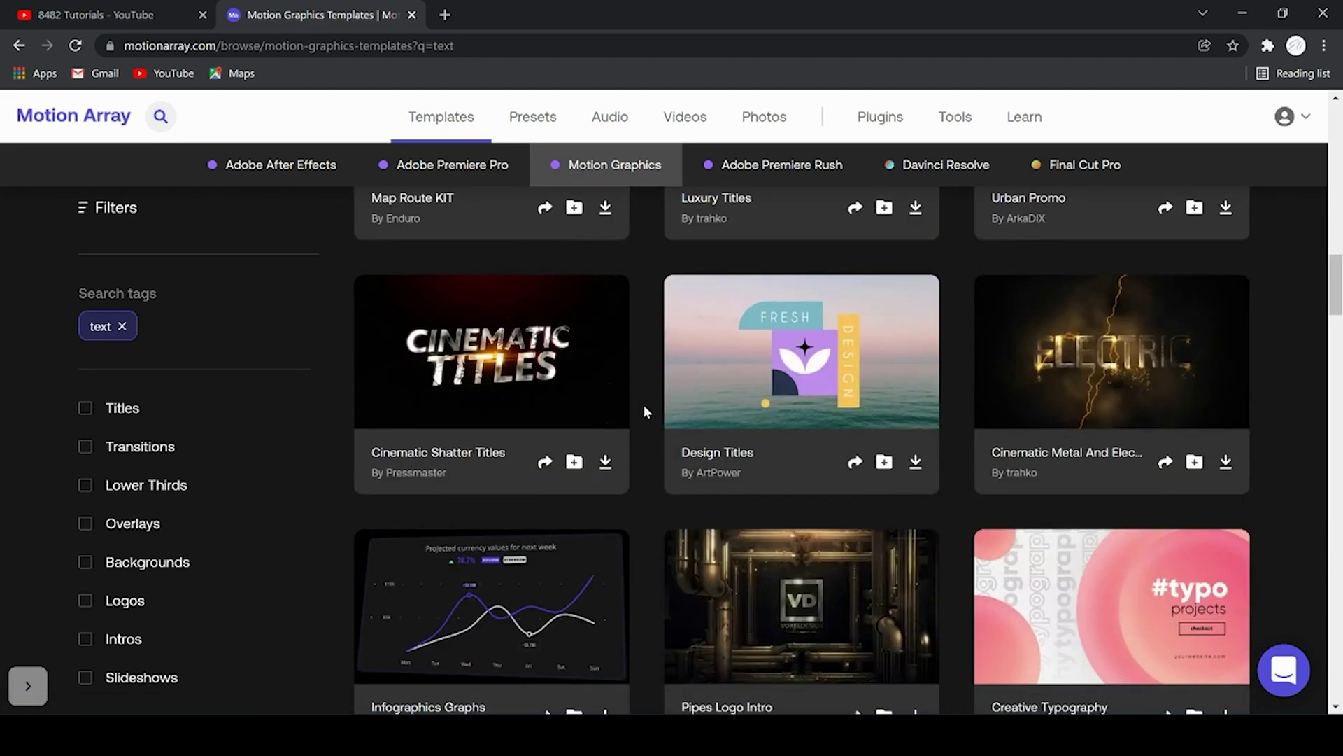
mouse_move(521, 357)
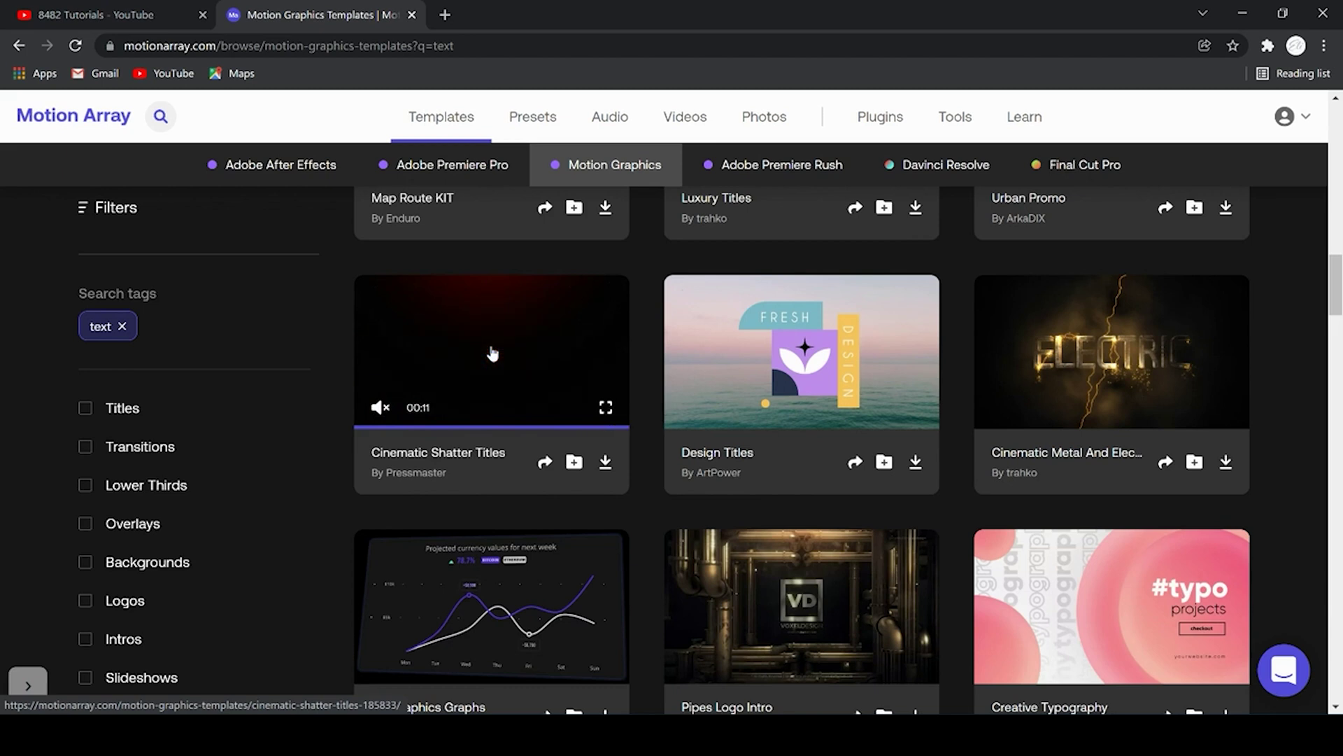
Step: Download Cinematic Shatter Titles and show the zip in the Downloads folder
click(606, 463)
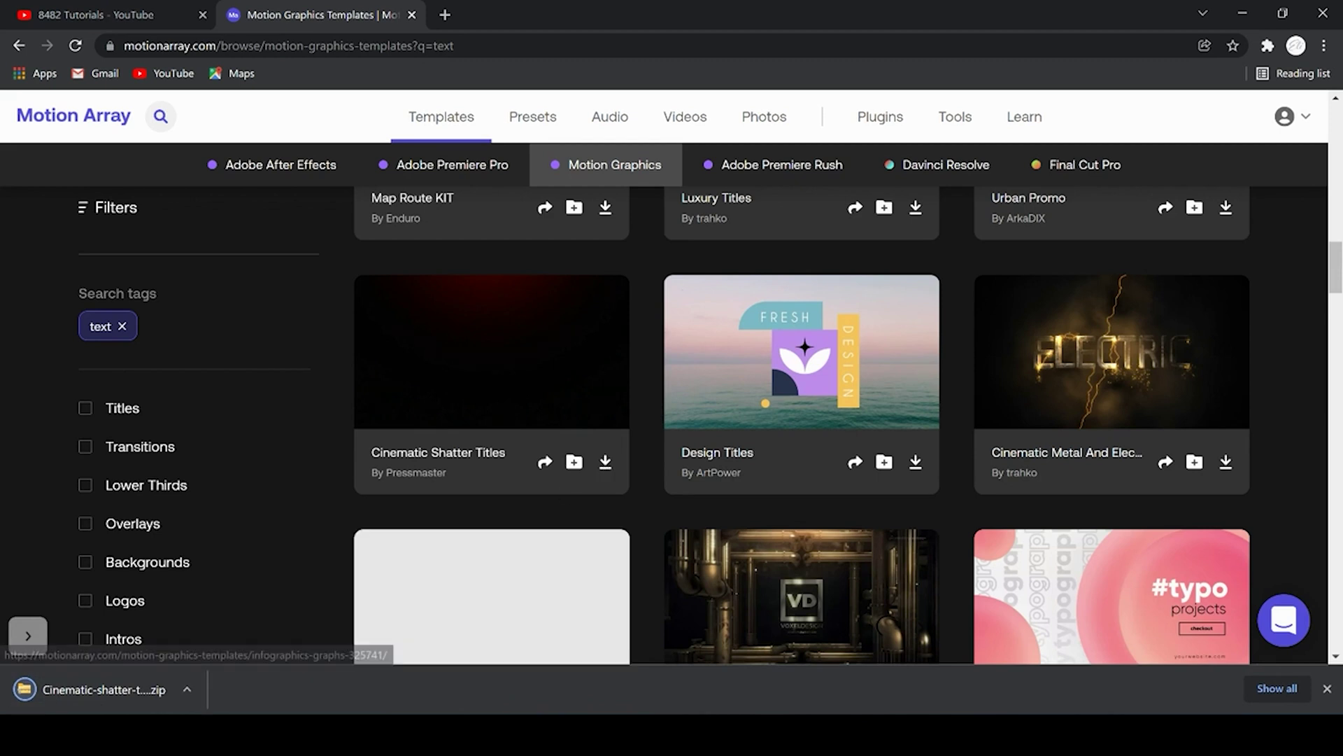
click(187, 691)
click(241, 625)
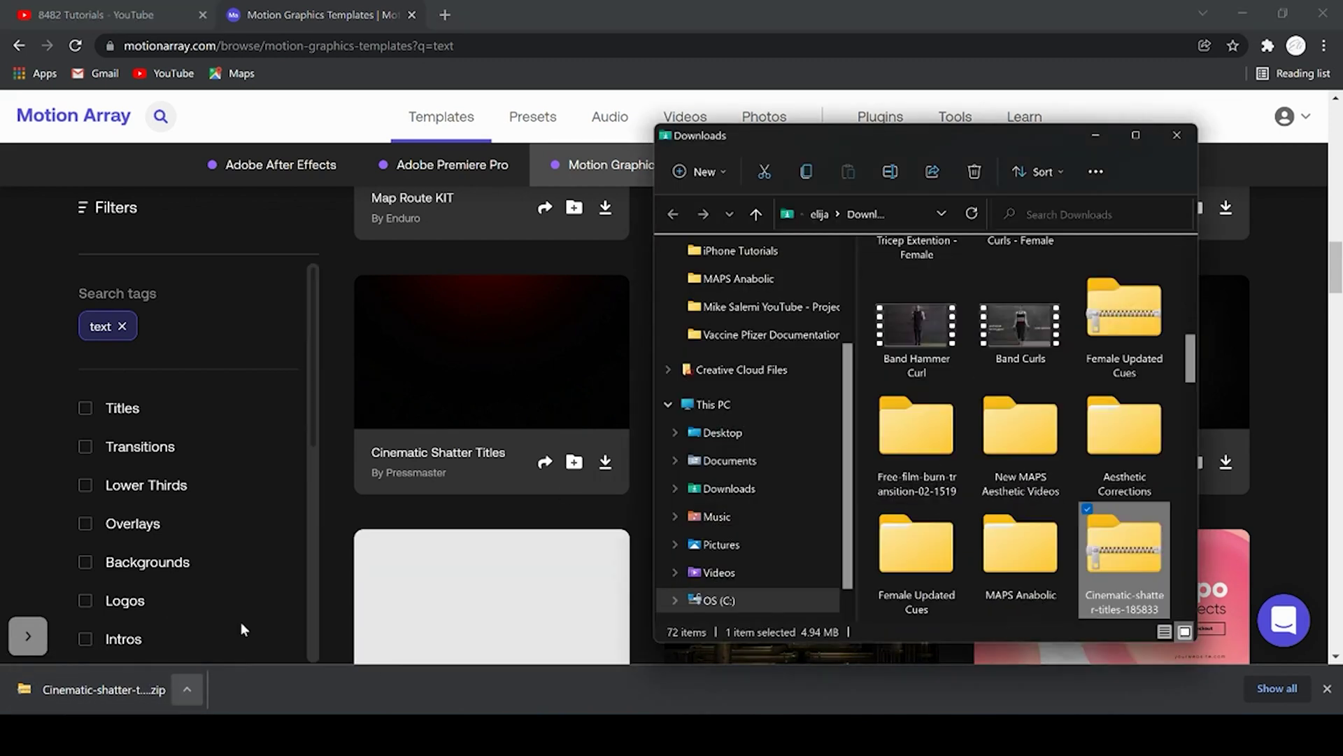
Step: Extract the Cinematic Shatter Titles zip into the Downloads folder
right_click(1135, 571)
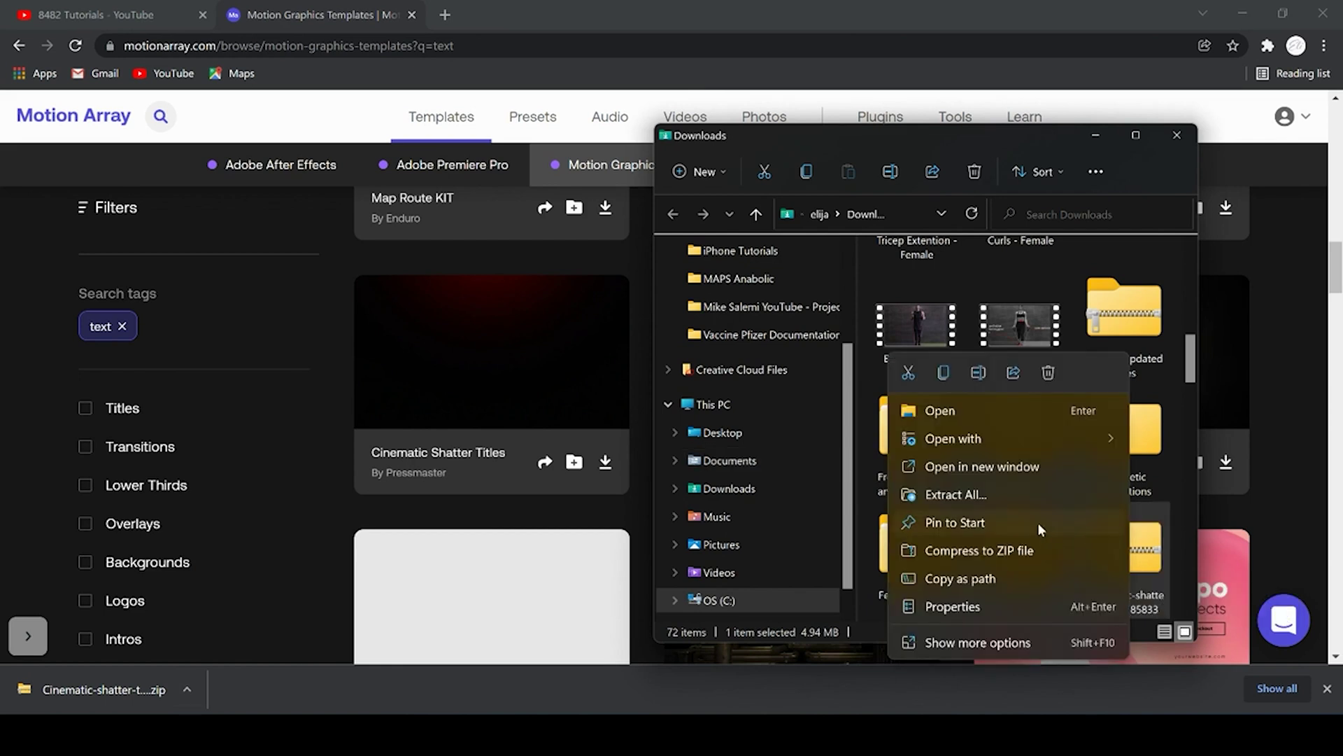
click(956, 493)
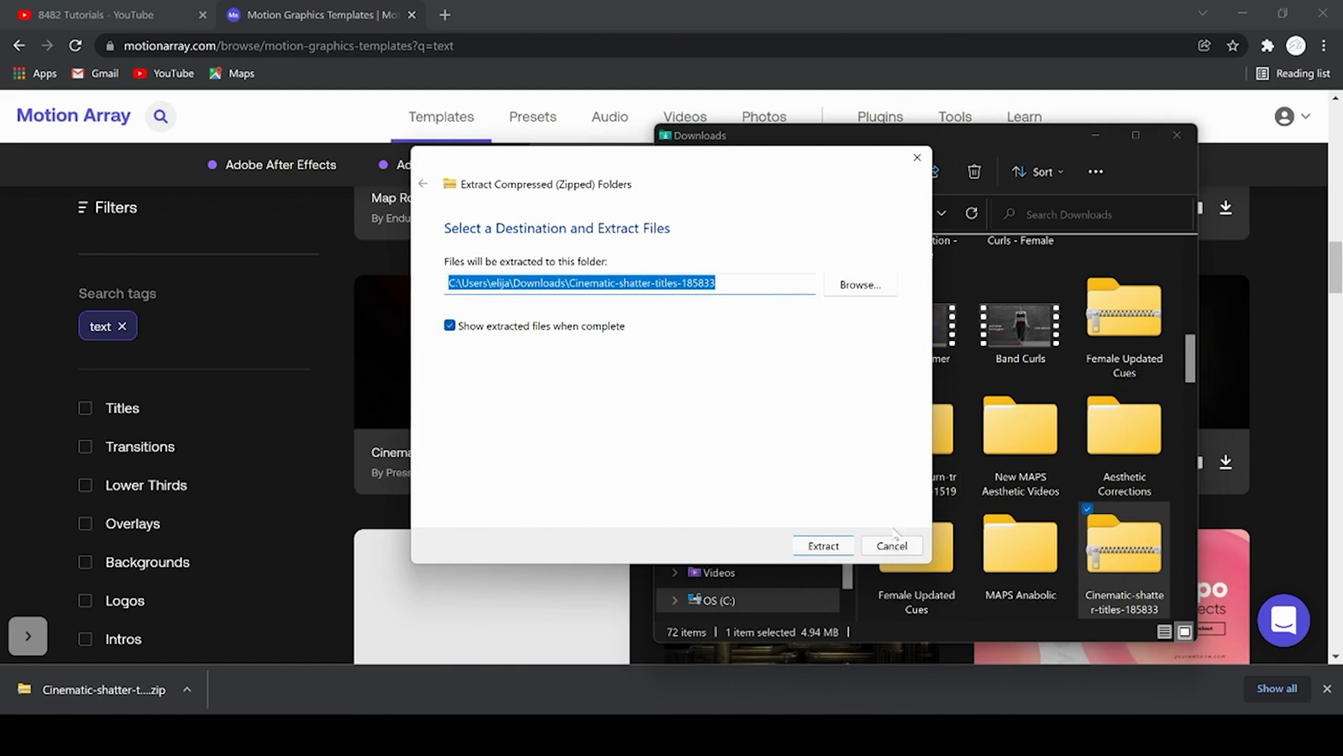
click(824, 546)
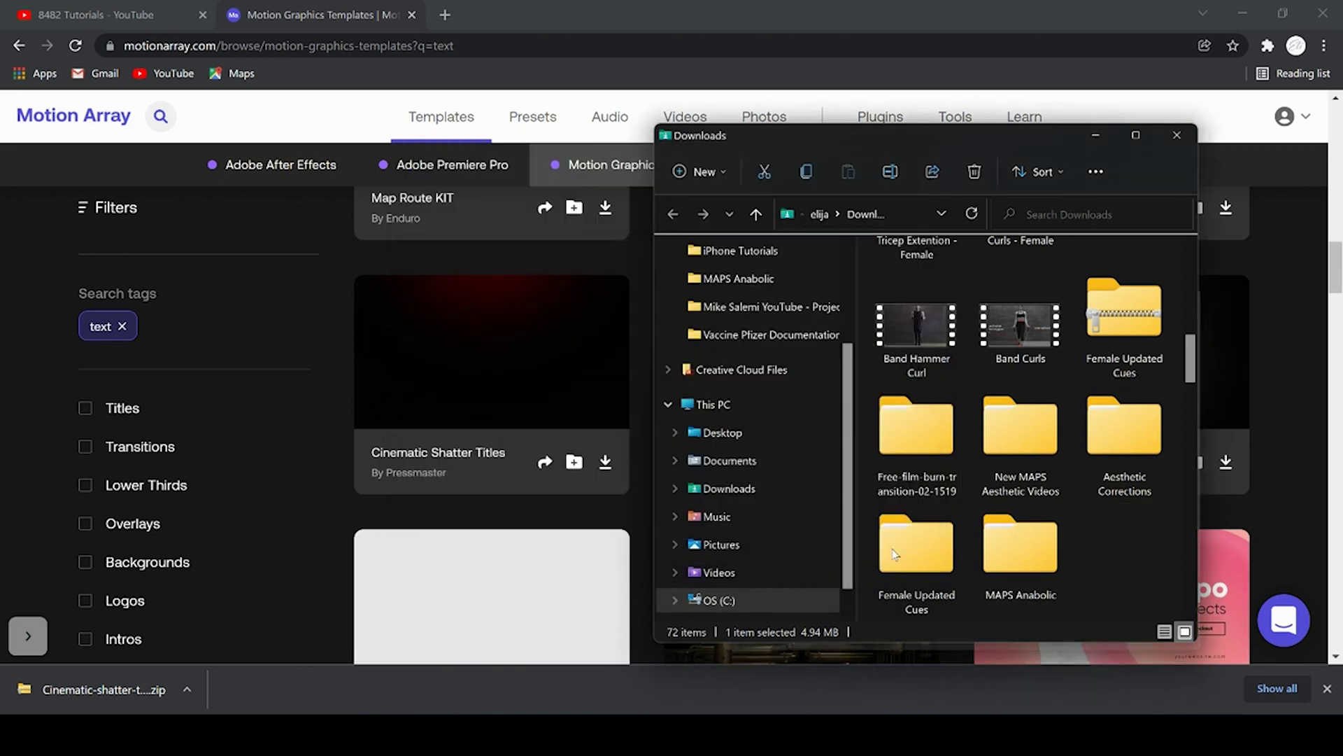
Step: Install CINEMATIC SHATTER TITLES from Downloads > Cinematic-shatter-titles-185833 via Essential Graphics
click(766, 735)
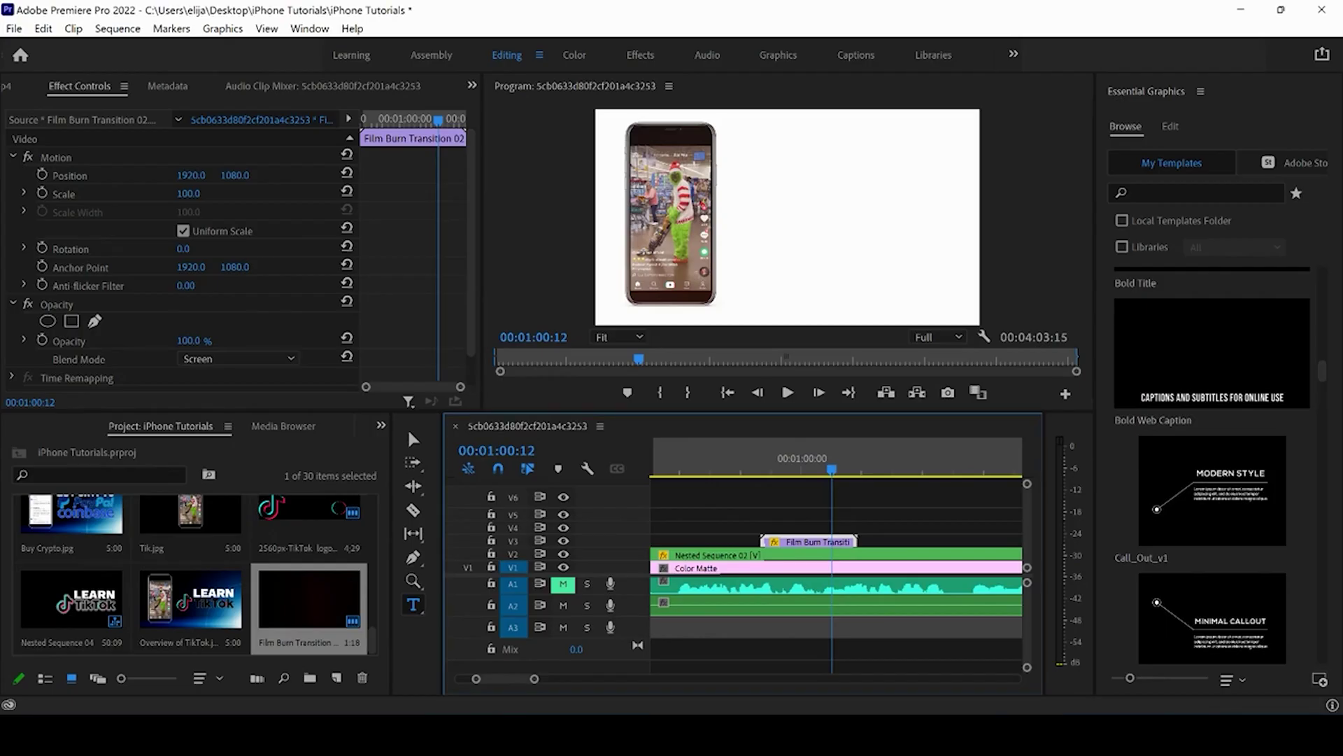
click(911, 647)
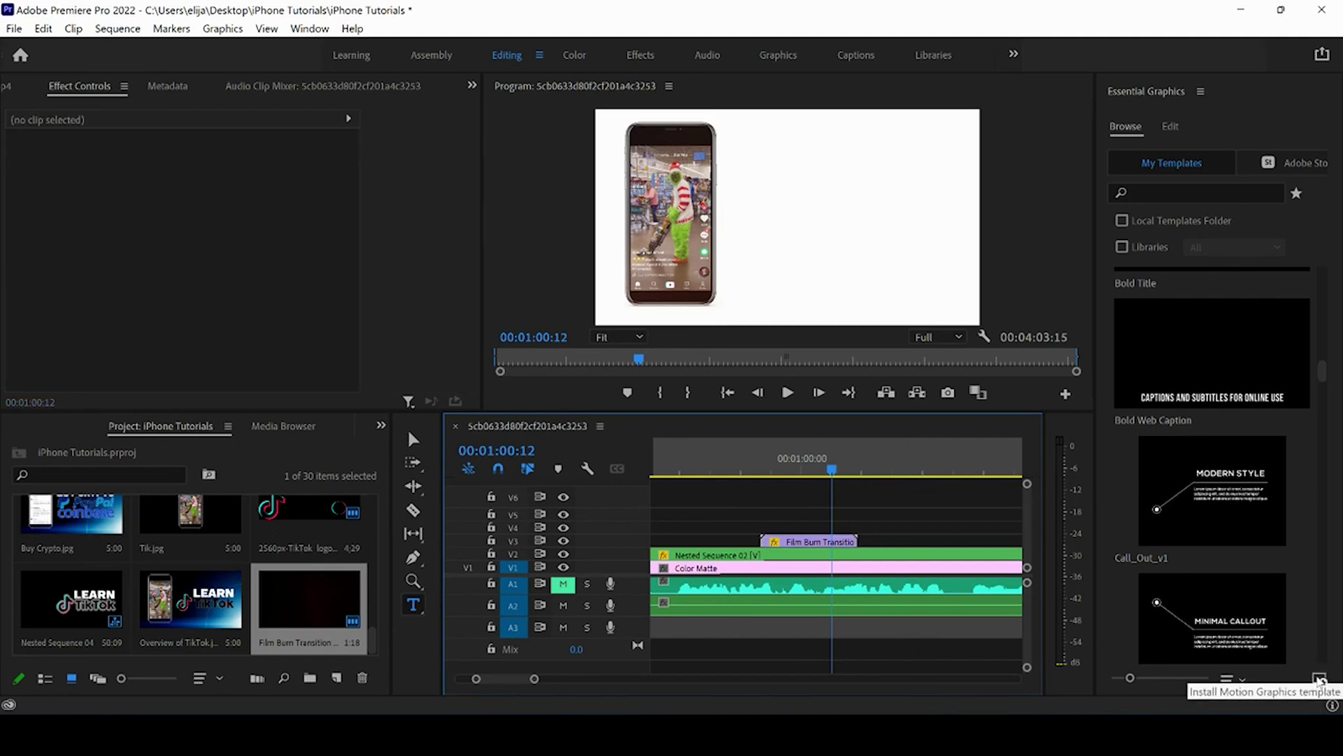
click(1319, 678)
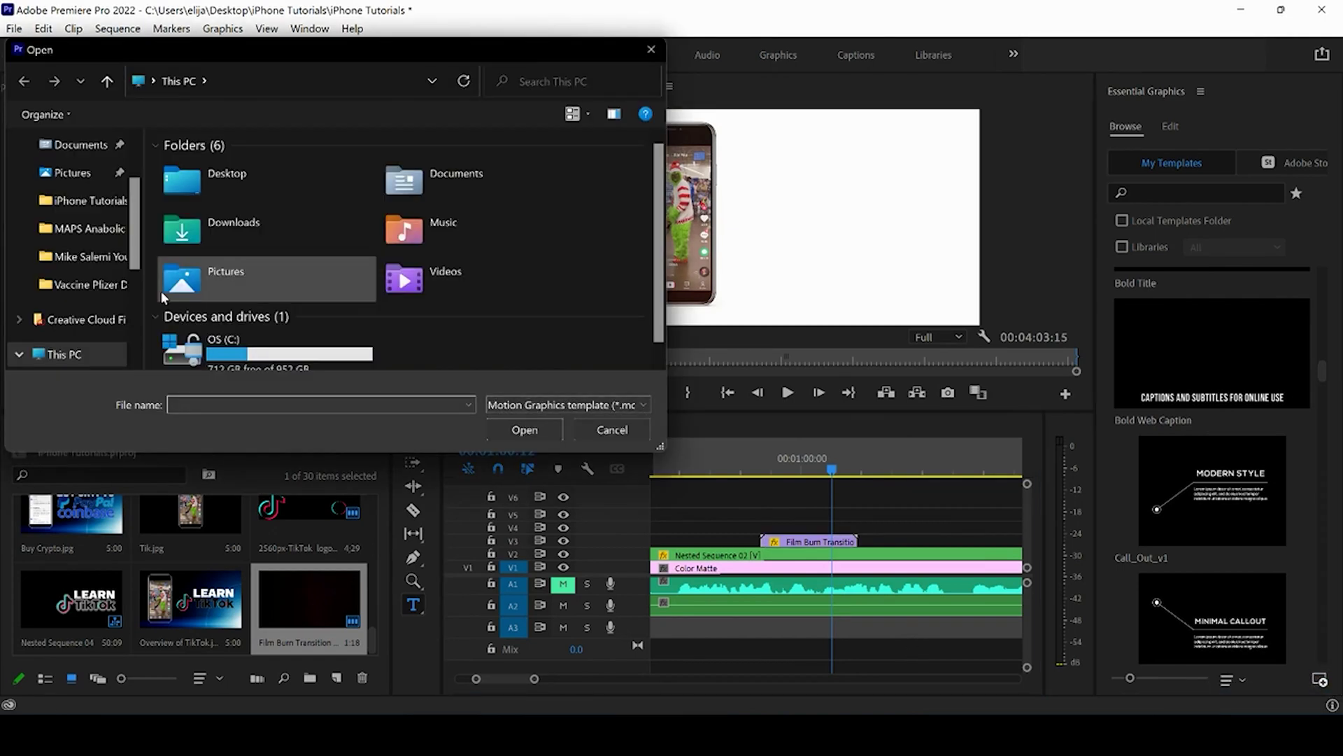
scroll(70, 182, up, 2)
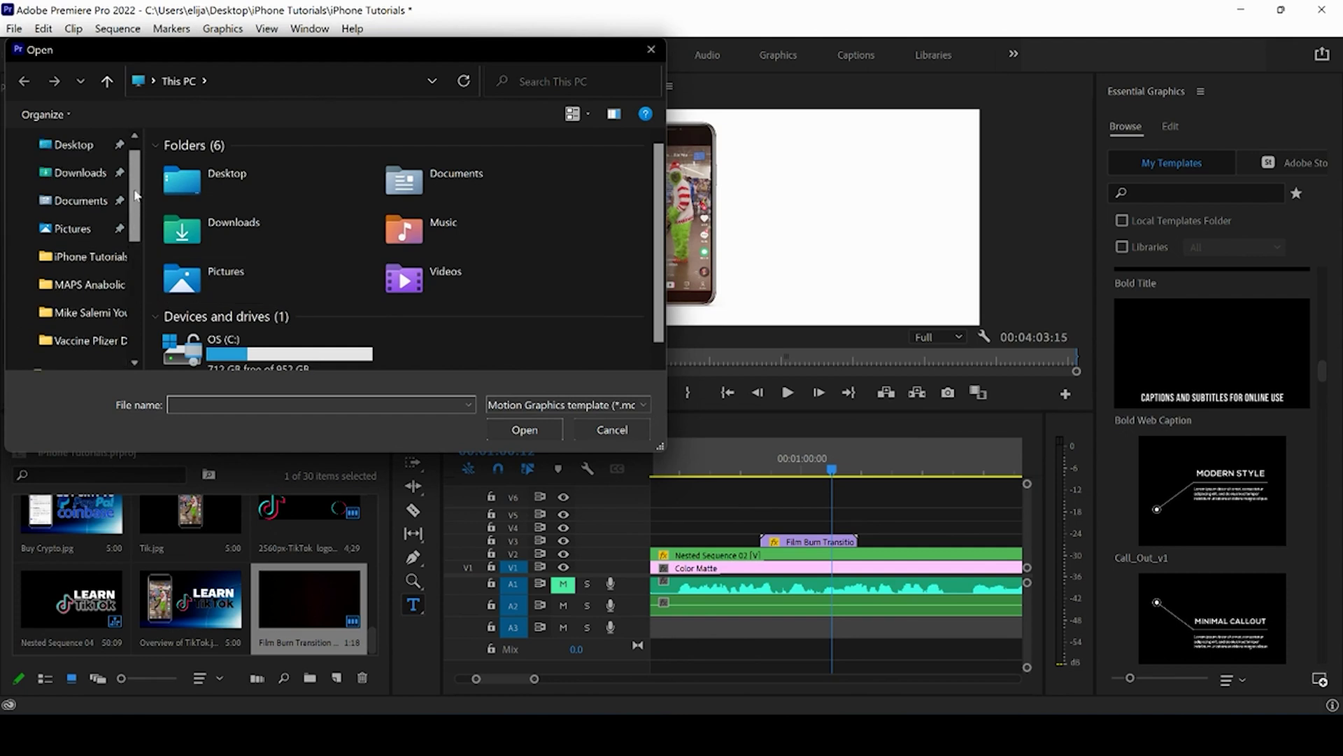
click(70, 174)
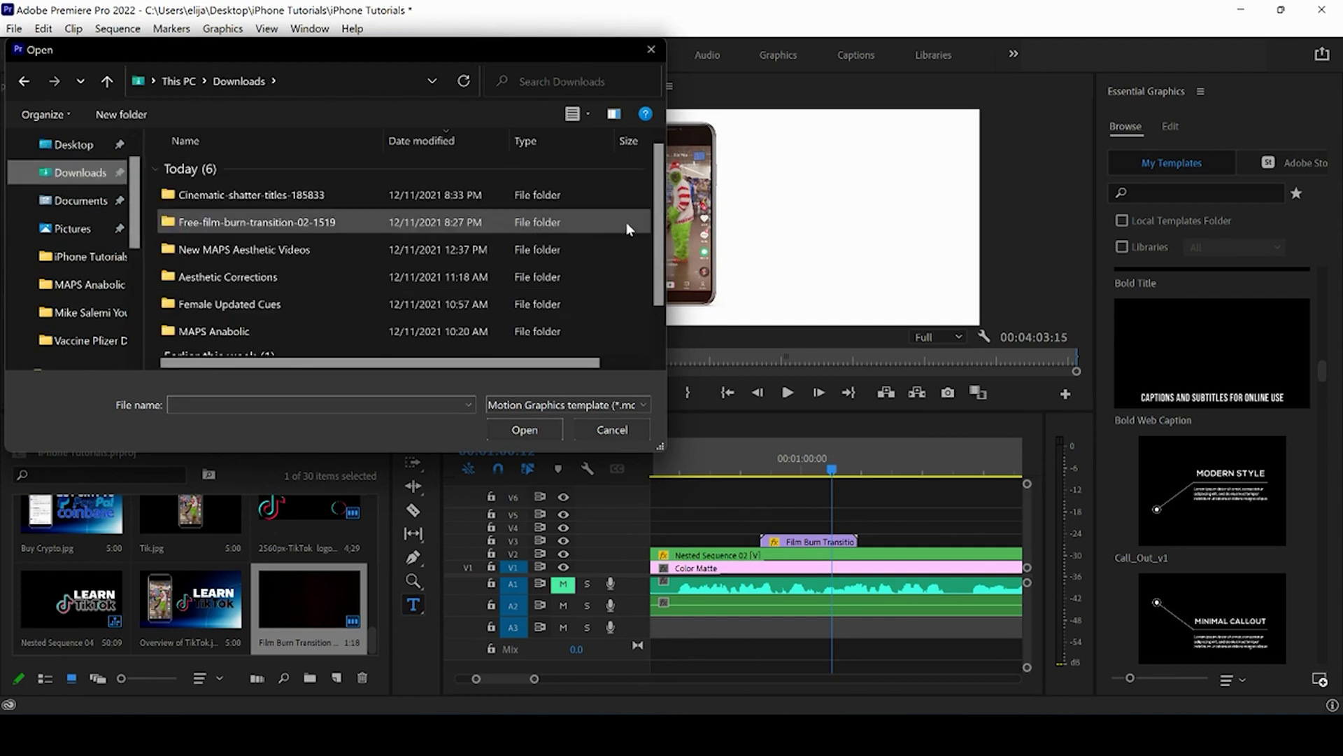
drag(661, 238, 655, 277)
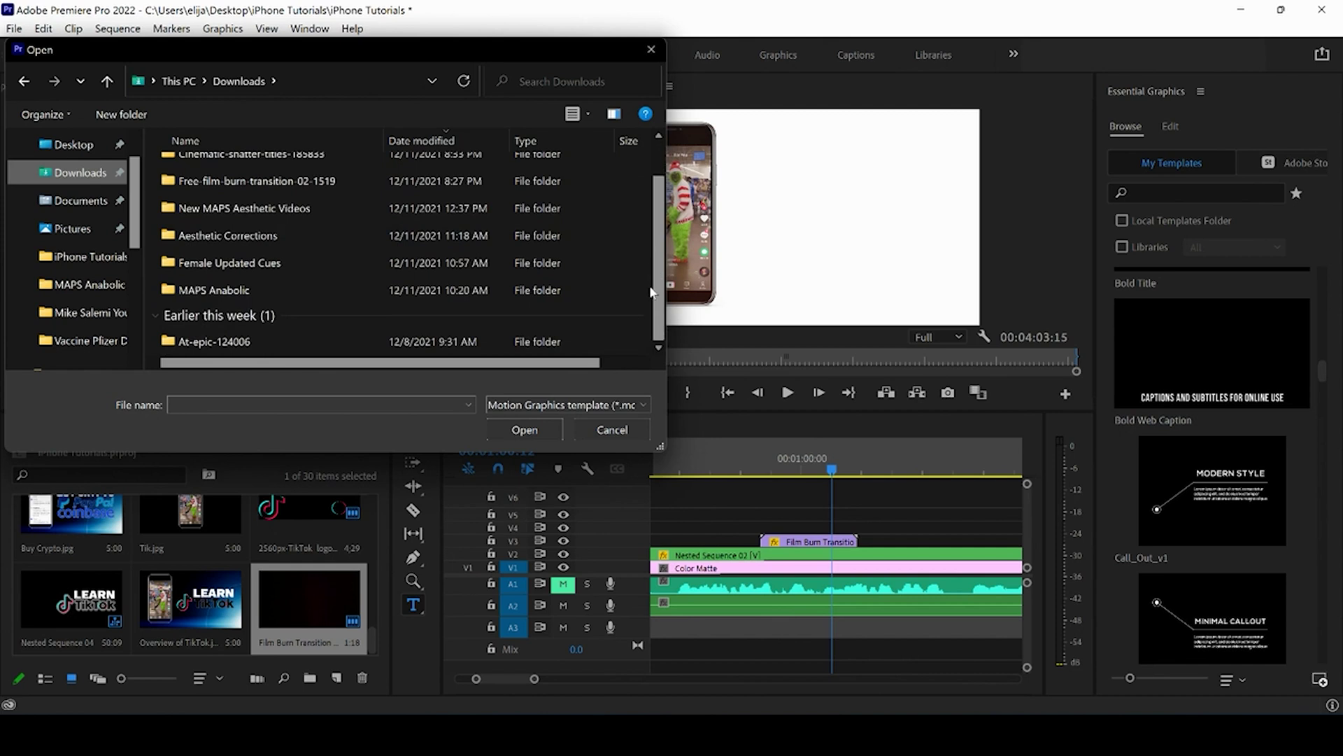
scroll(650, 290, up, 1)
double_click(259, 174)
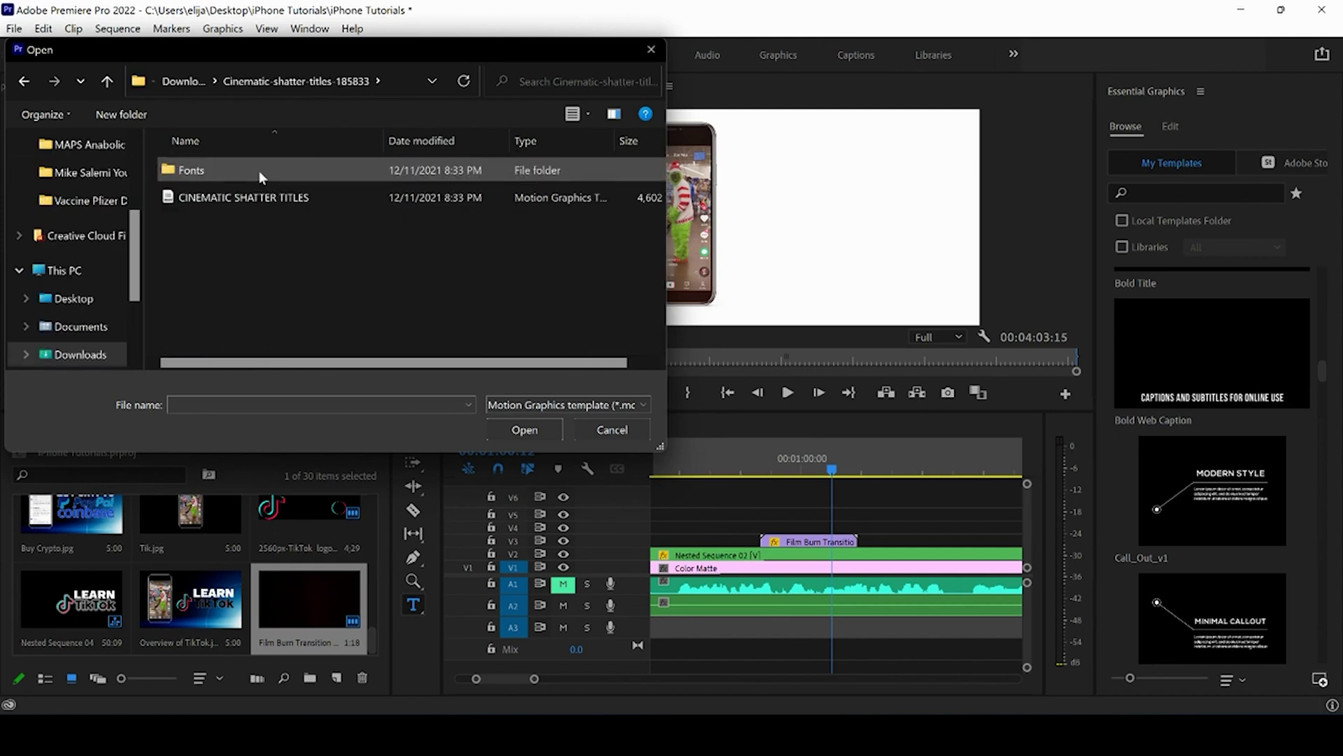
click(543, 202)
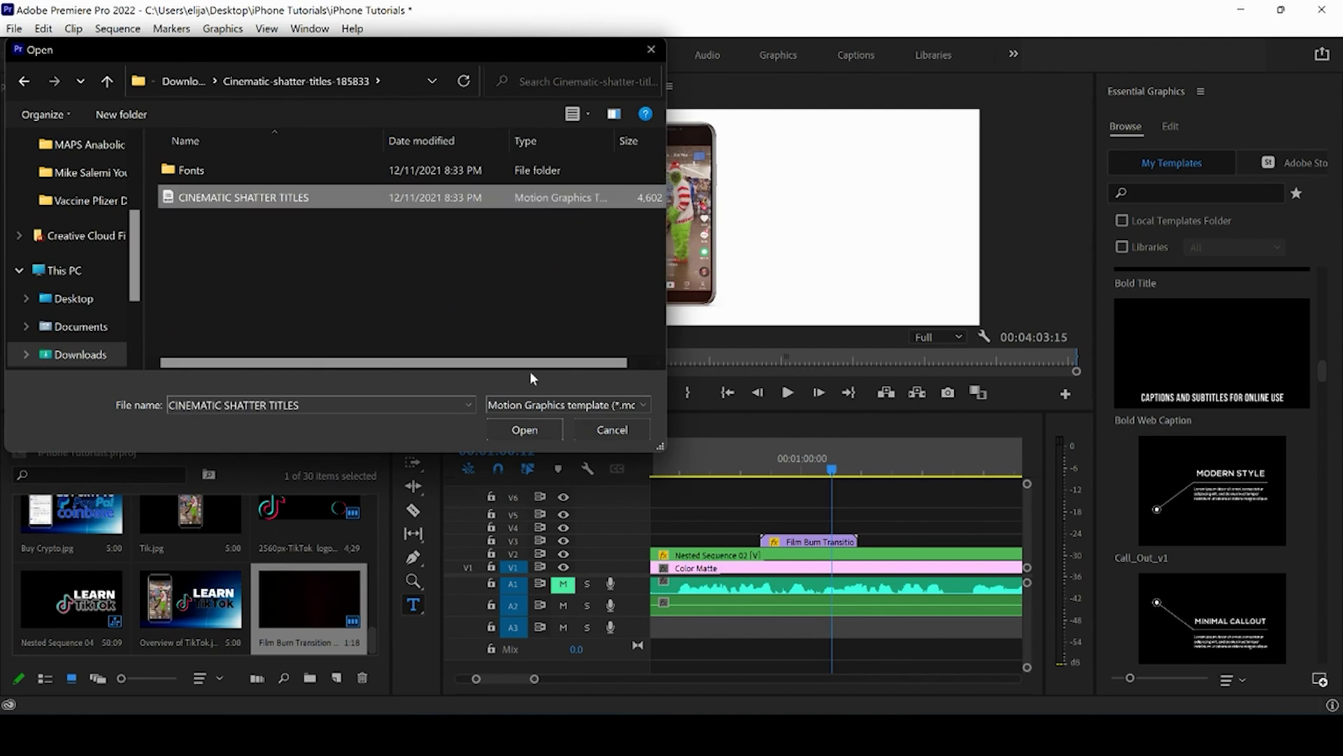
click(523, 429)
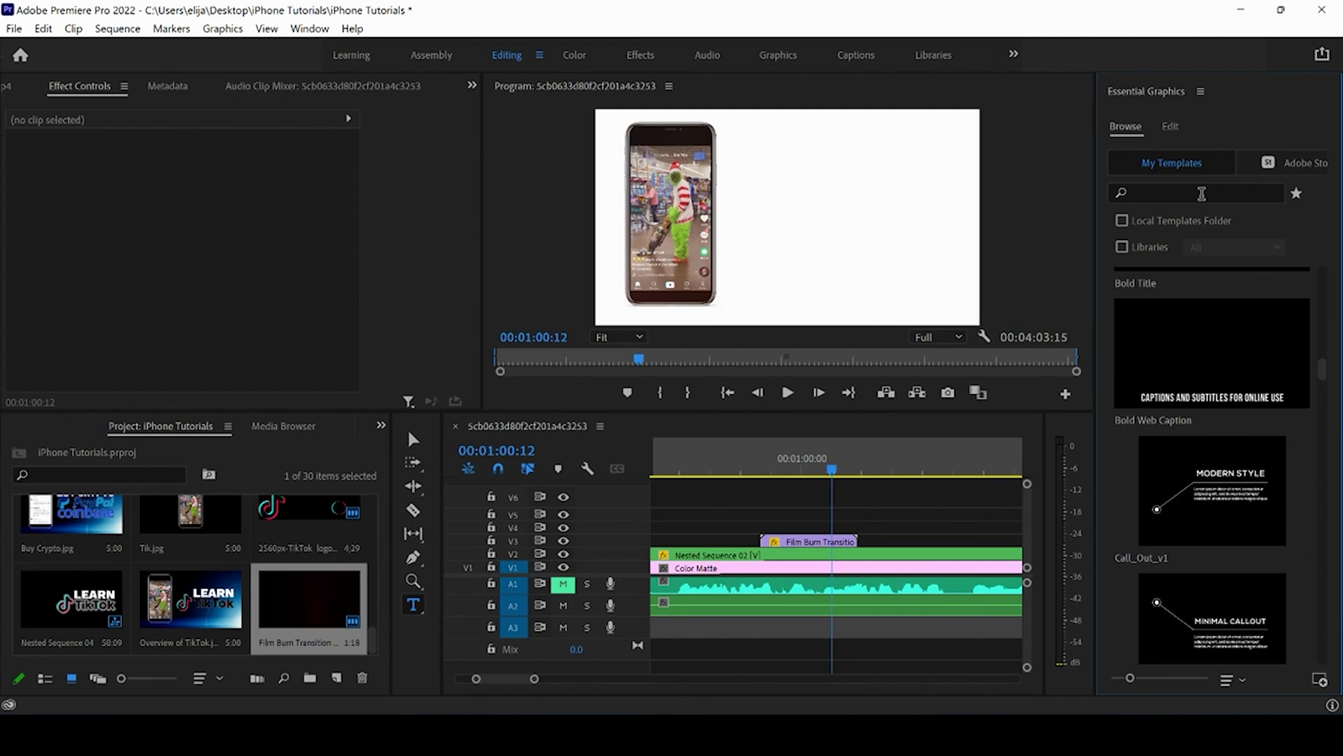
Step: Filter Essential Graphics templates by the search 'cinematic', then check the Window menu
click(1201, 193)
text(cinem)
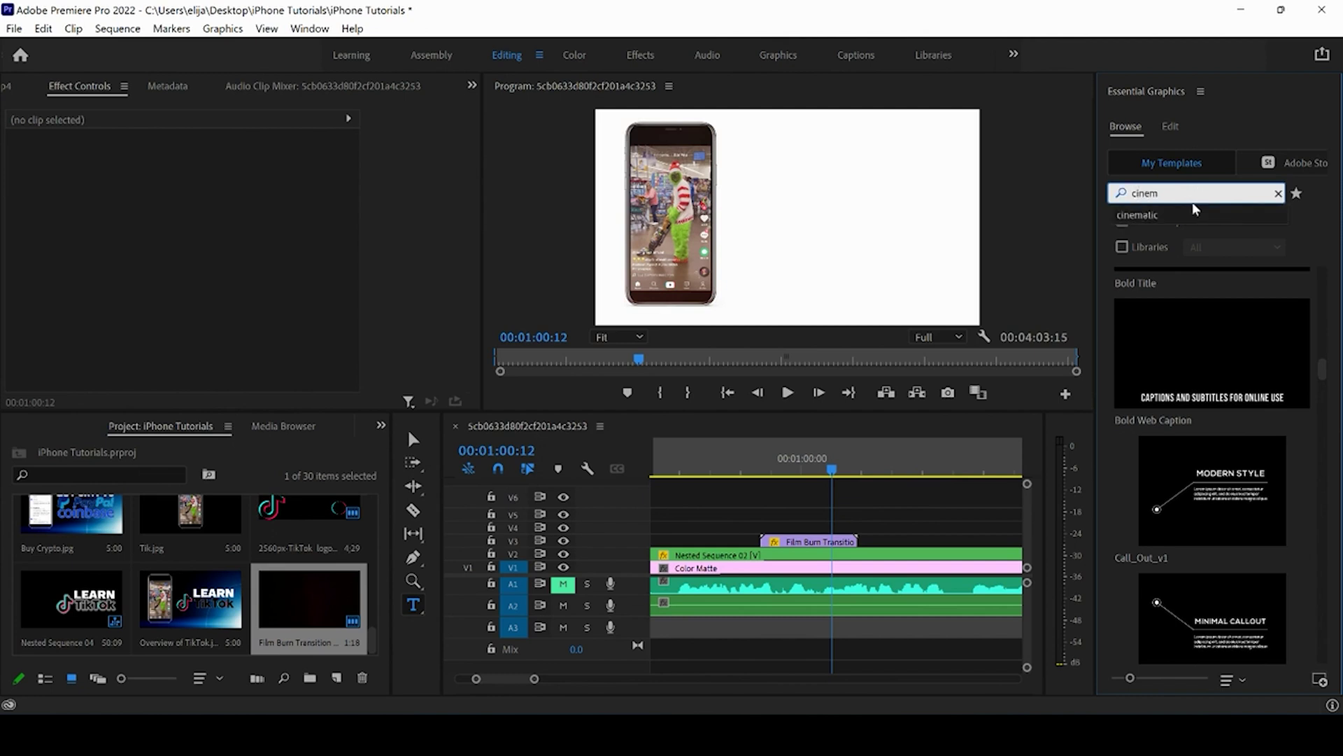
click(1184, 214)
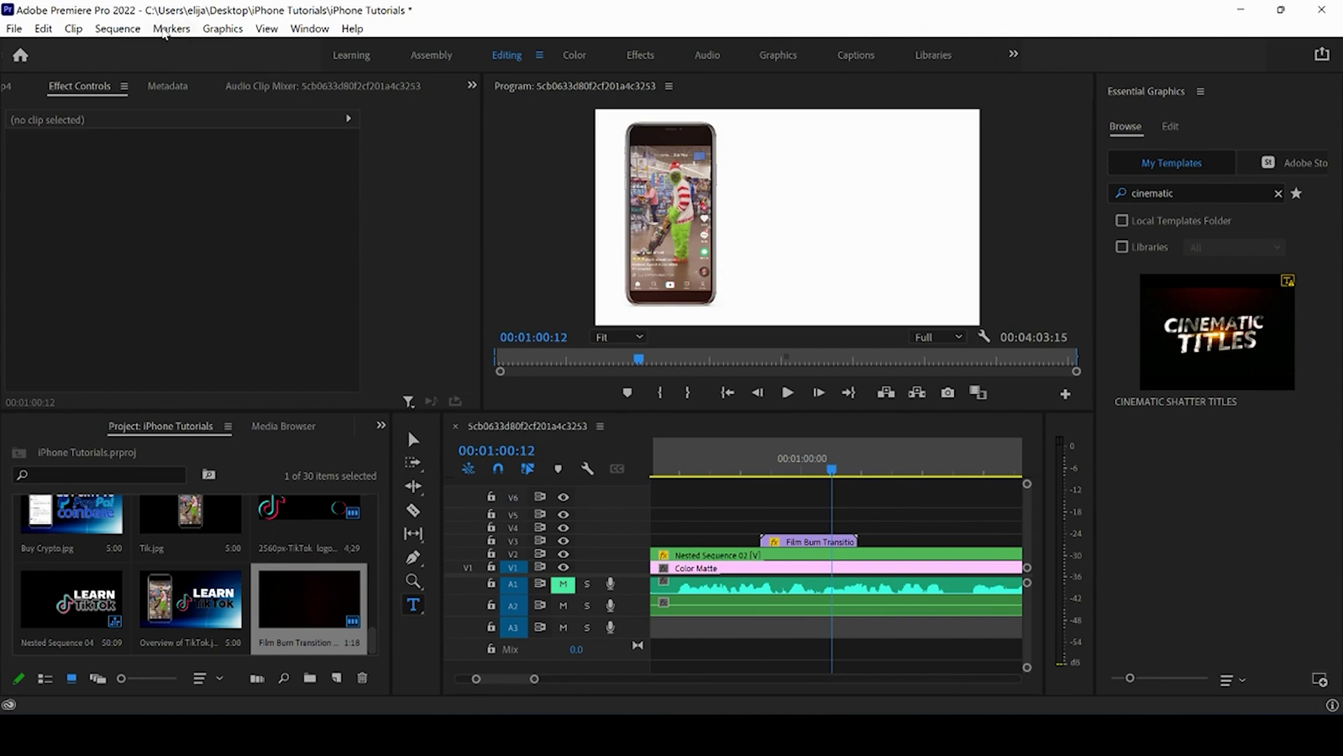
click(166, 30)
mouse_move(309, 28)
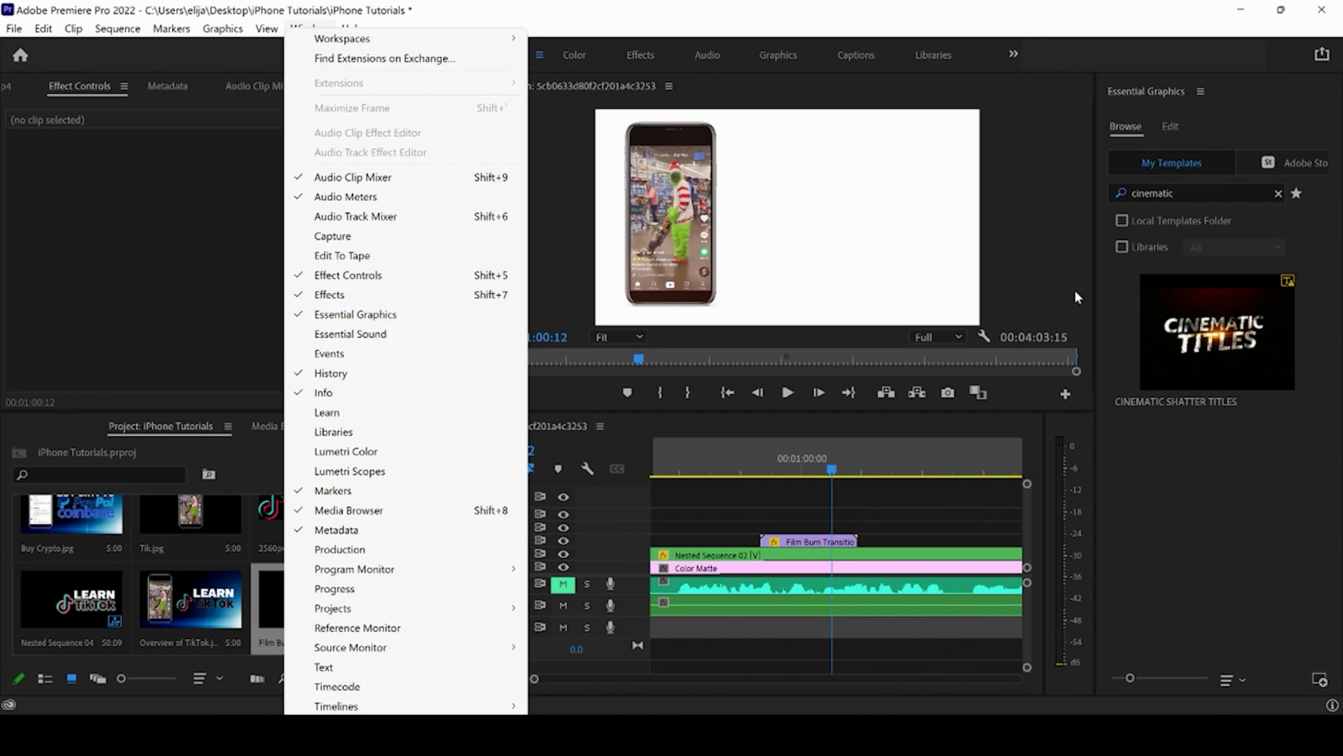
click(1207, 190)
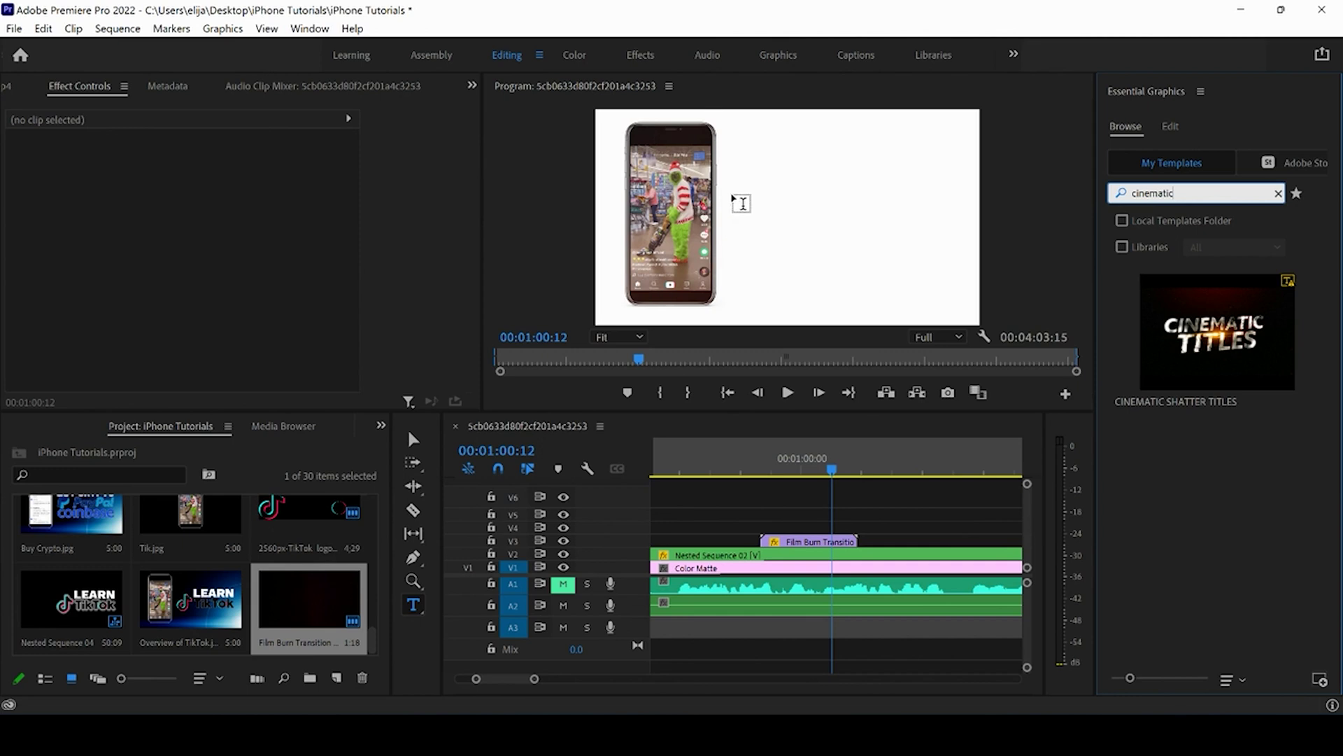
Step: Place Cinematic Shatter Titles on the timeline above V3, select it, and save the project
mouse_move(1239, 344)
drag(1236, 344, 758, 535)
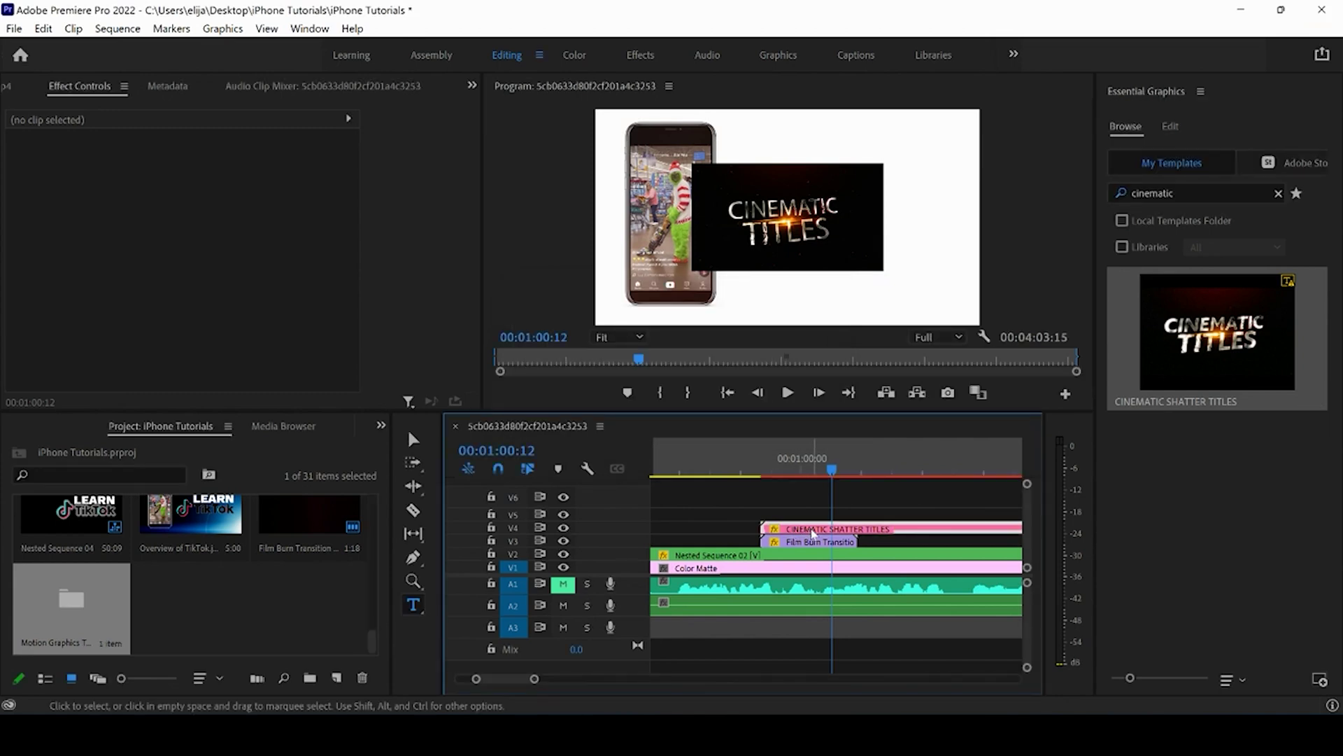
click(815, 531)
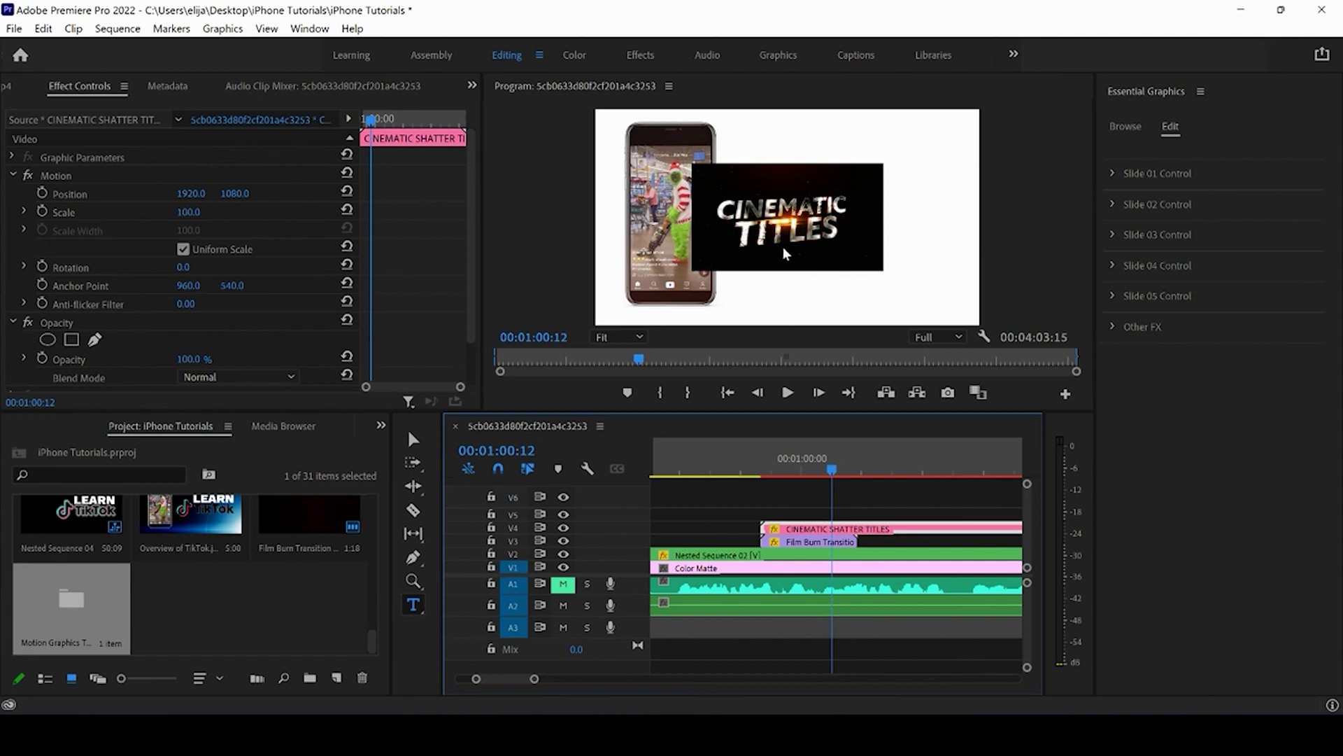
key(ctrl+s)
Step: Return to the title's Edit controls and move the playhead to 00:00:59:12
click(1139, 131)
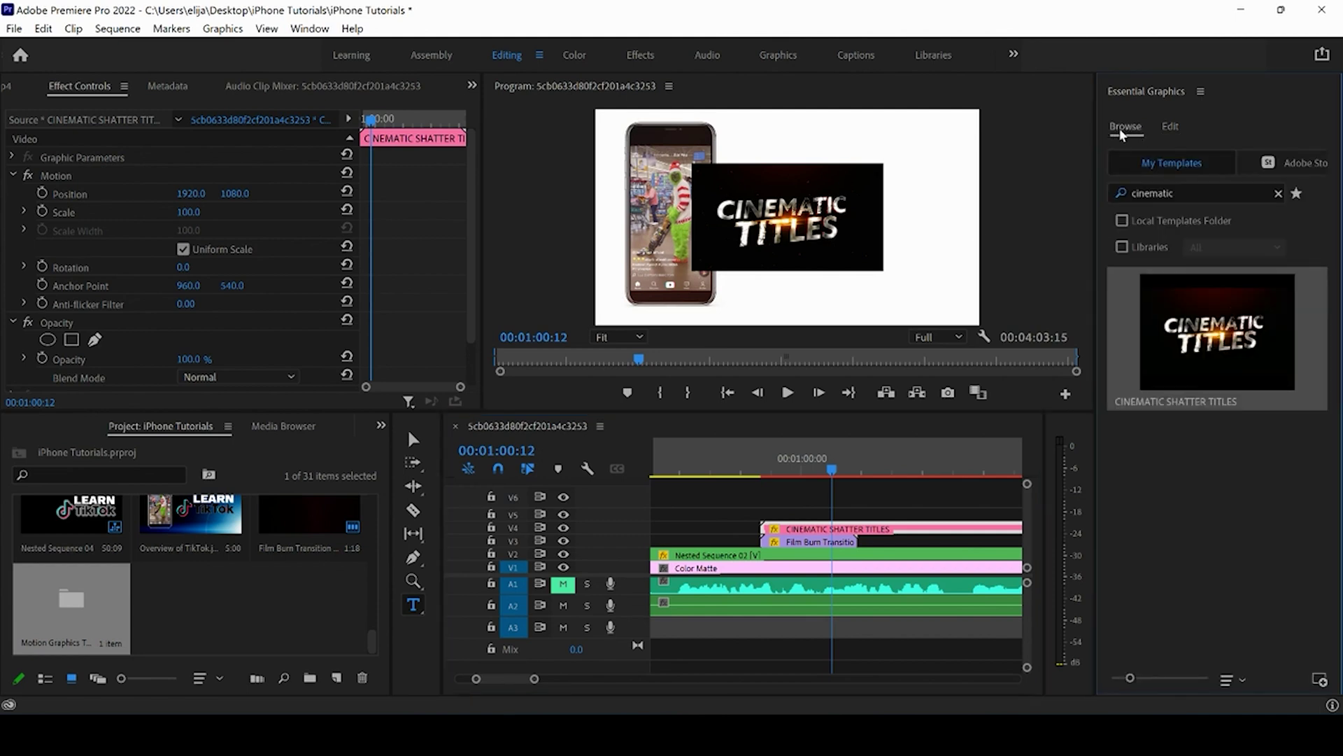
click(1174, 131)
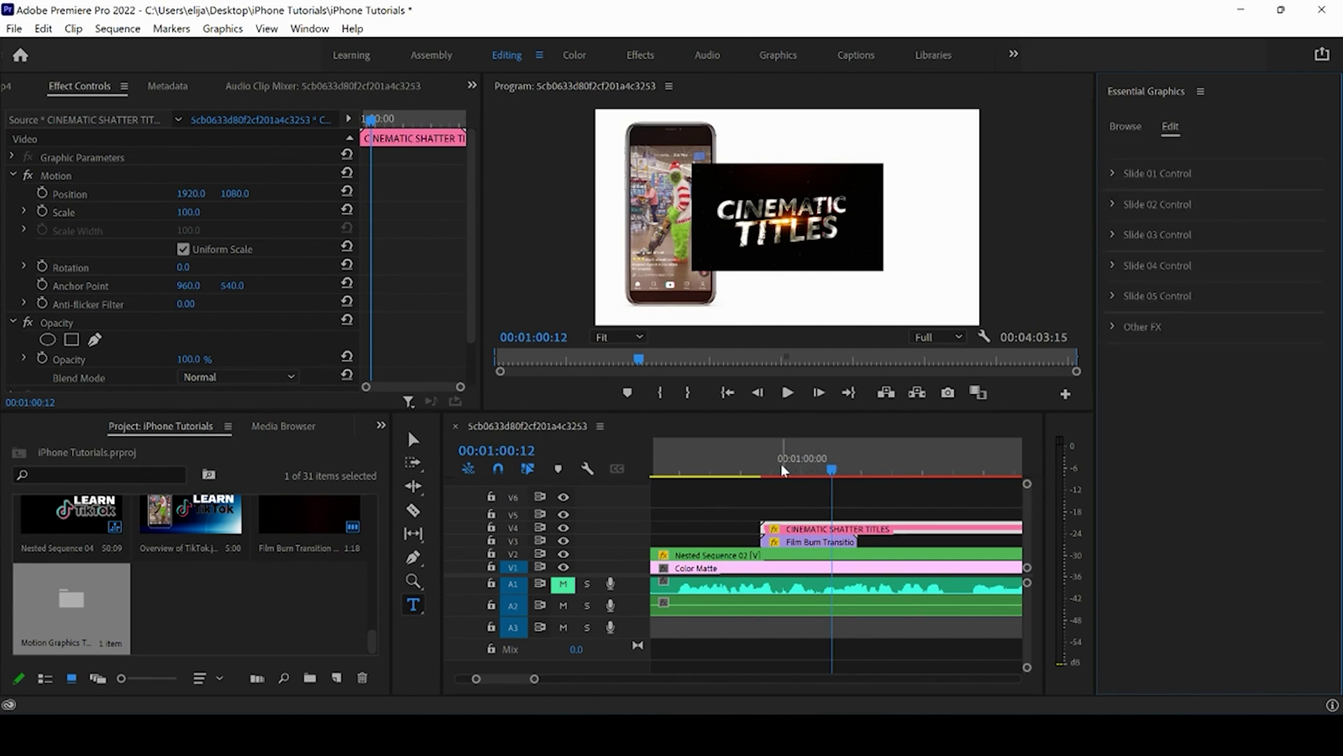
drag(779, 468, 773, 469)
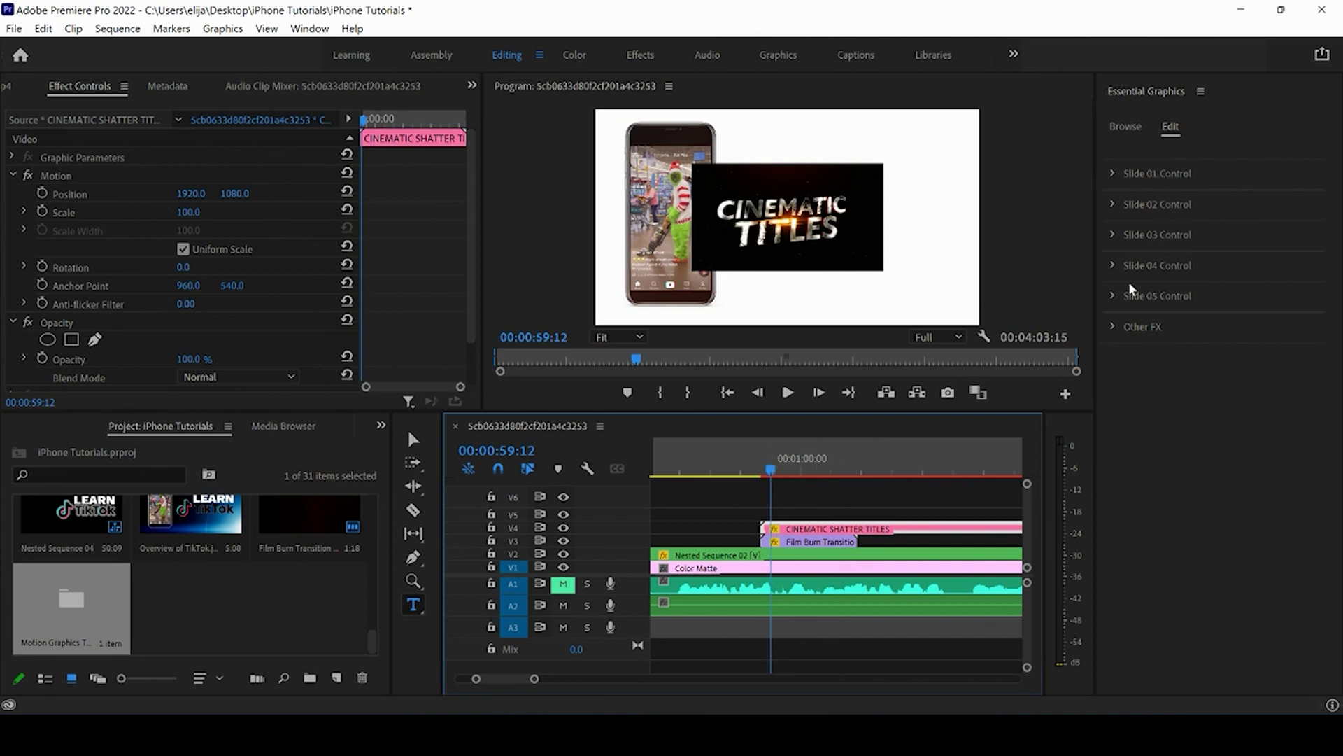
Step: Inspect the Slide 01–03 Control groups, then advance the preview to 00:01:00:03
click(1114, 175)
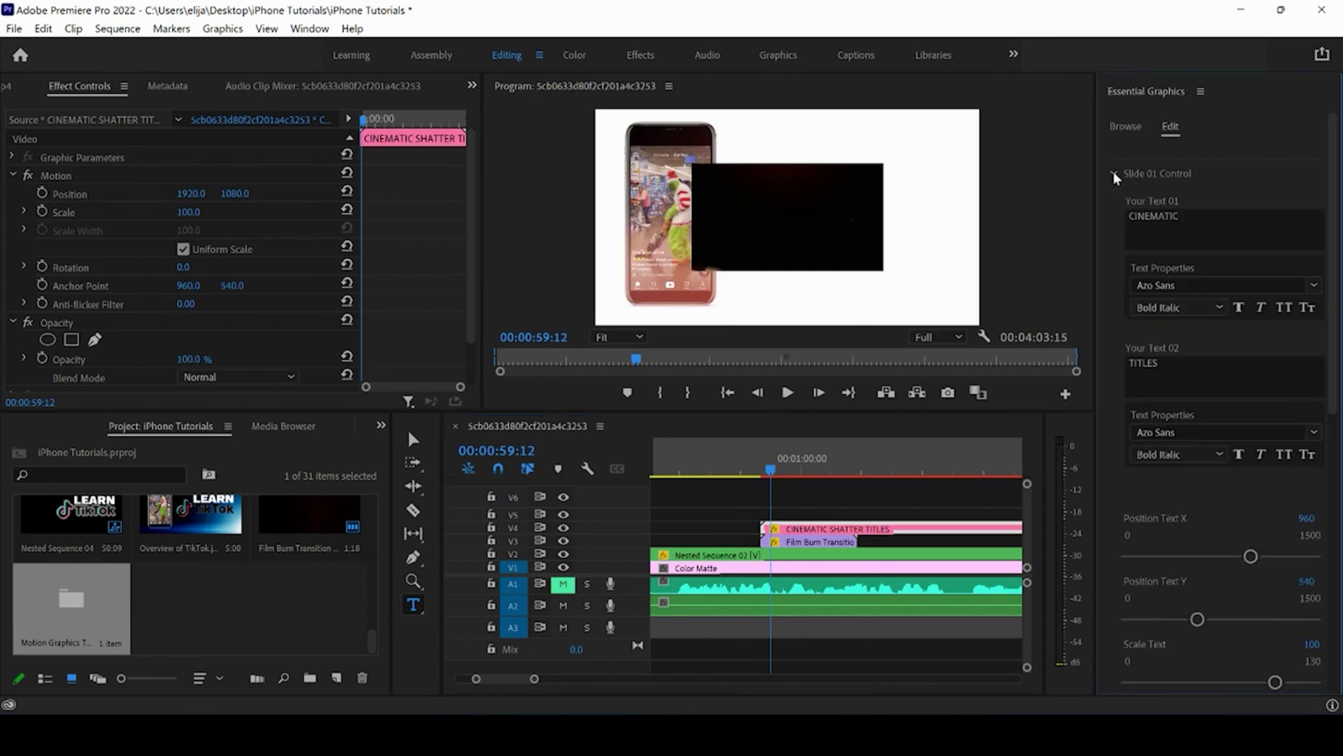
click(1114, 175)
click(1114, 205)
click(1113, 205)
click(1112, 236)
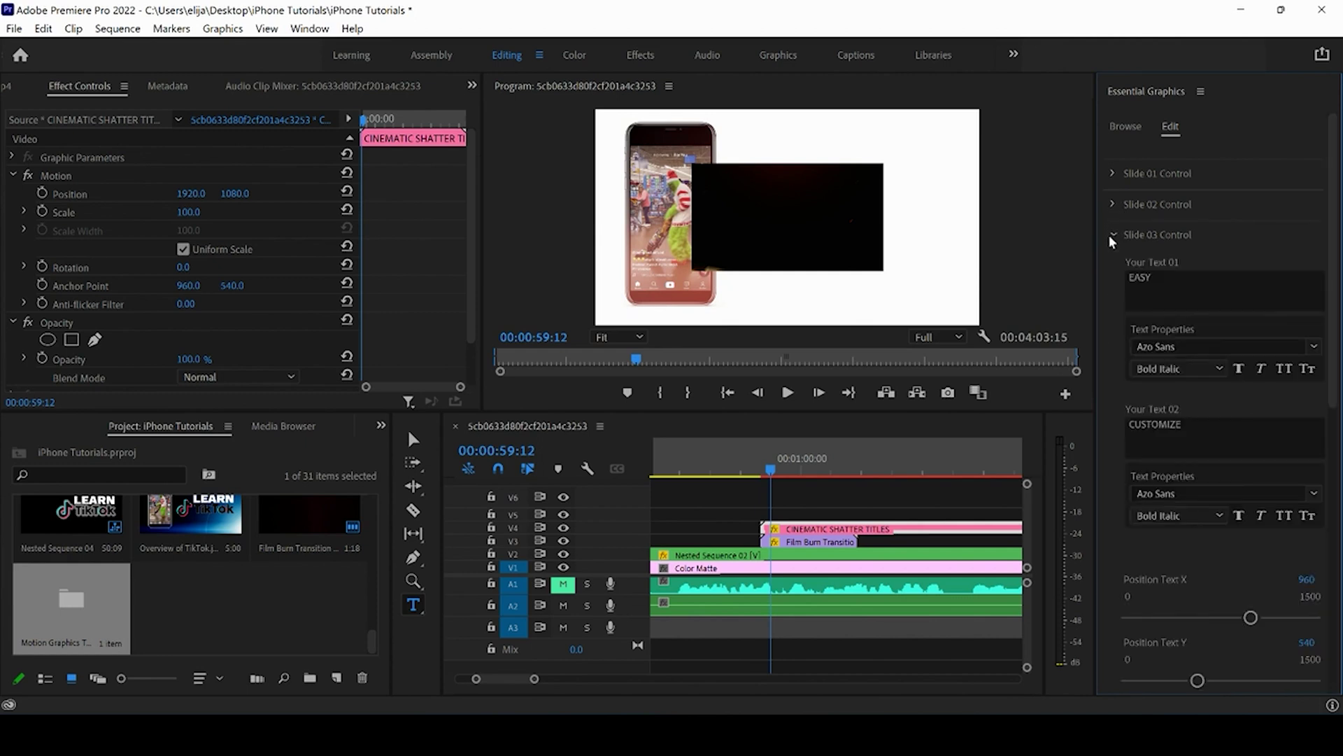
click(1113, 238)
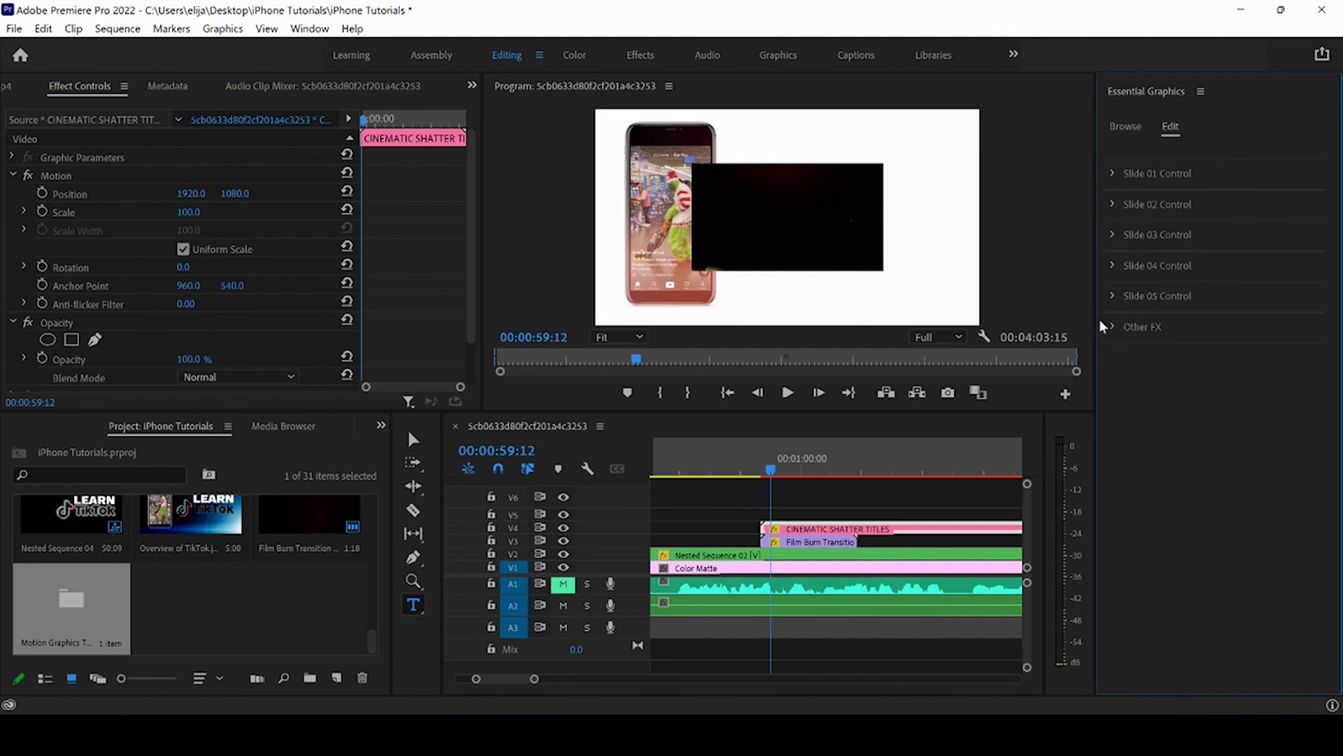
key(Down)
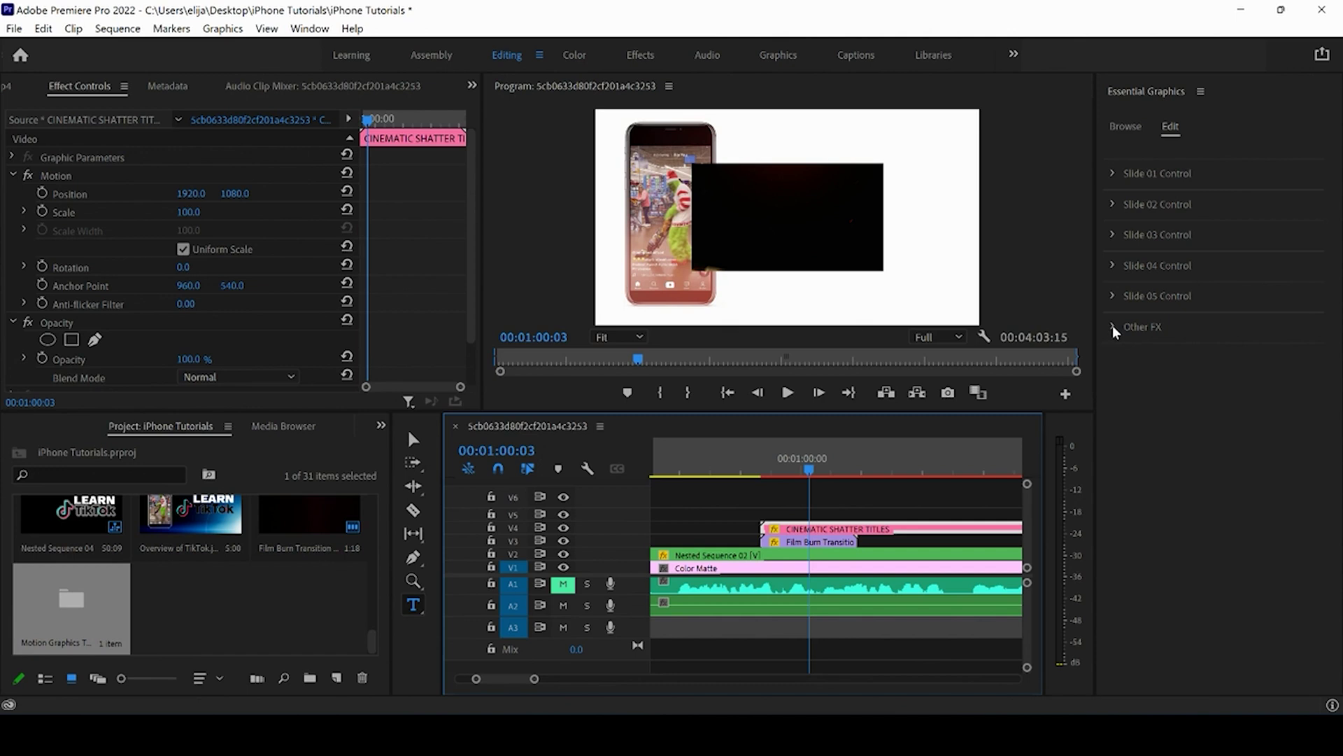
Step: Expand Other FX and try yellow for Background Color 1 and magenta for Background Color 2
click(1113, 327)
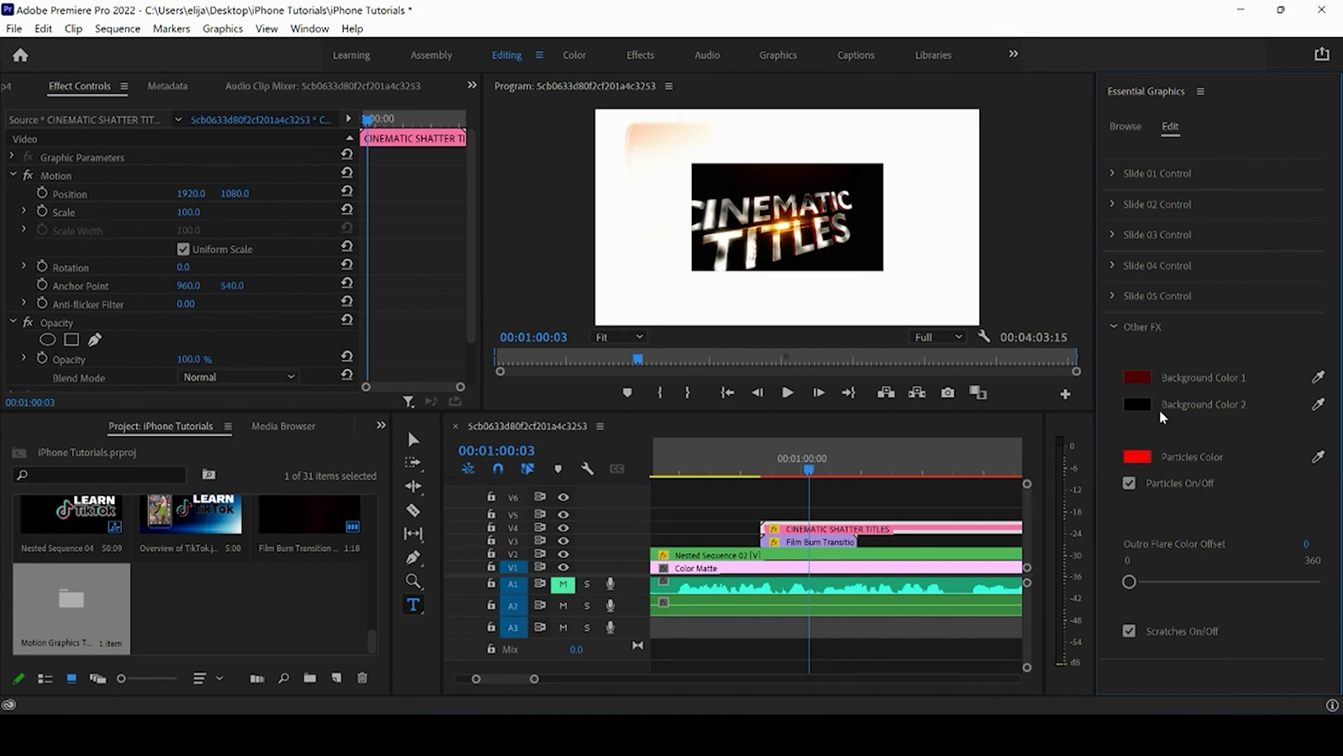
click(1138, 378)
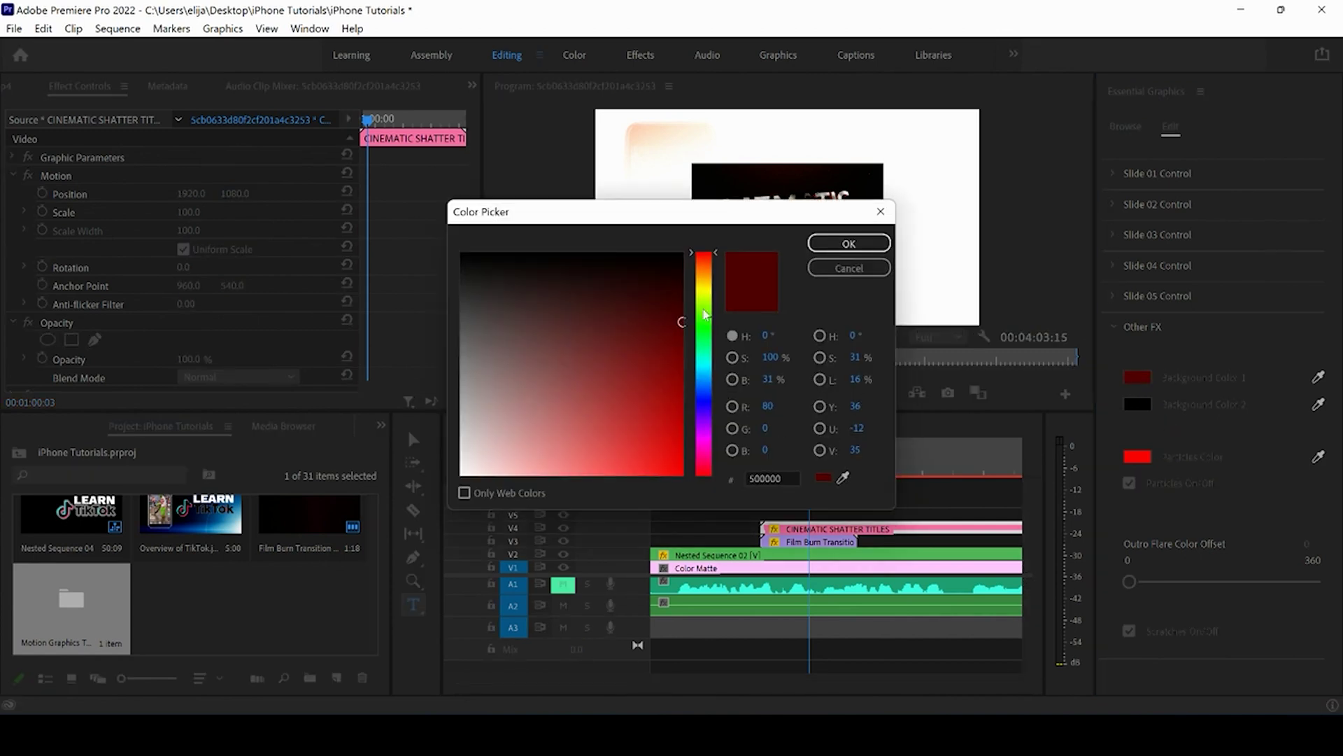
click(706, 292)
click(637, 459)
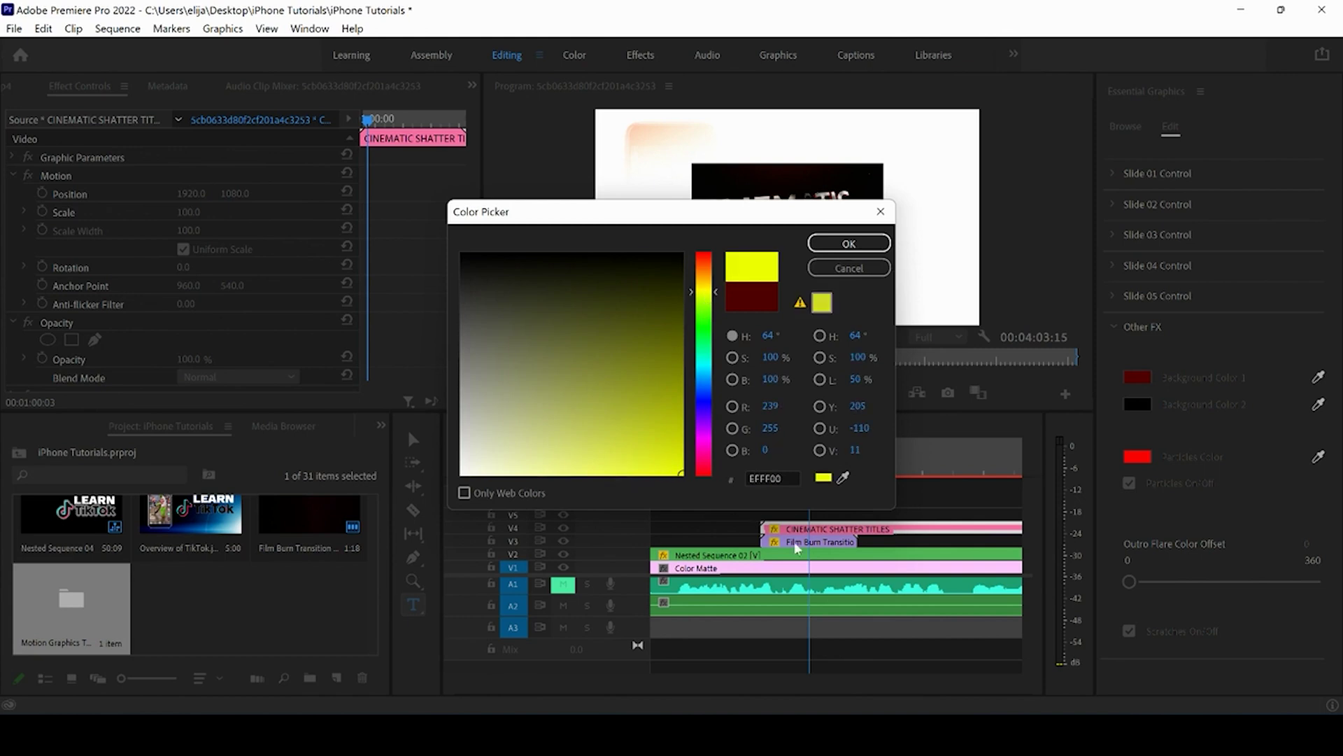
click(849, 243)
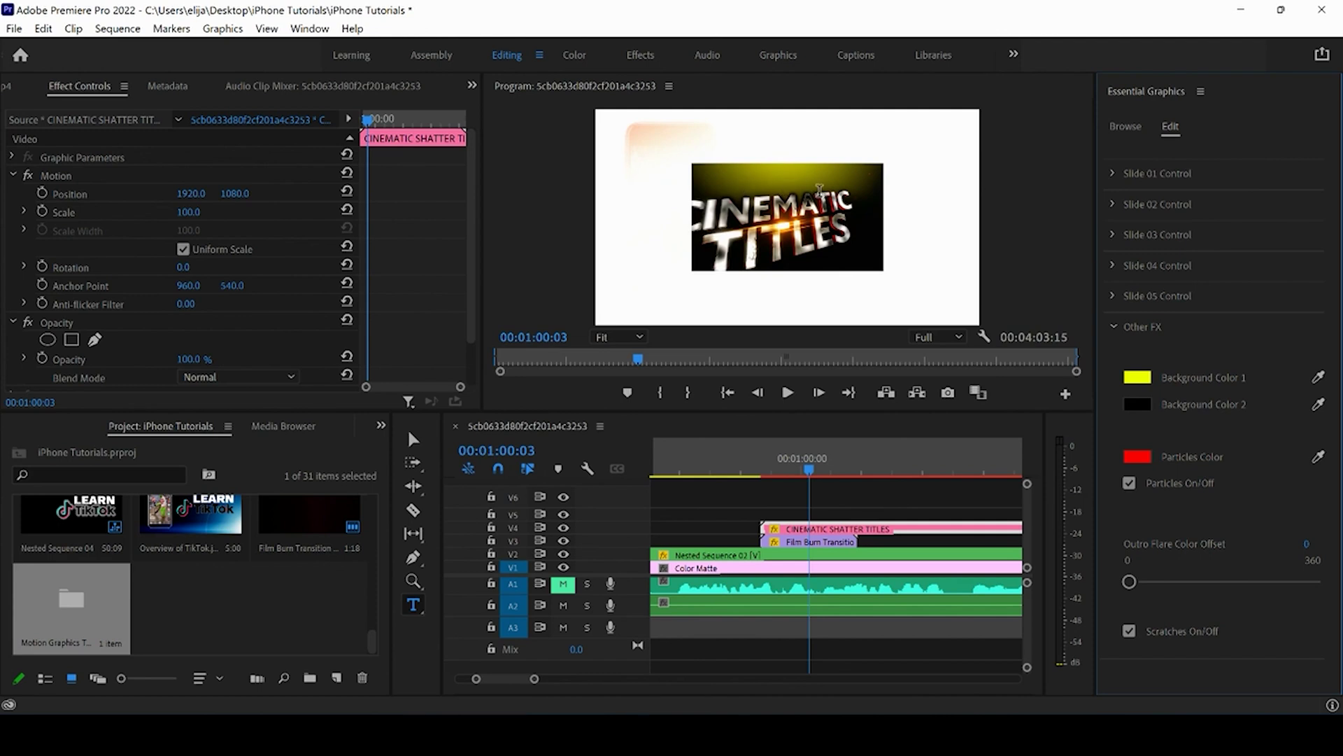
click(1137, 404)
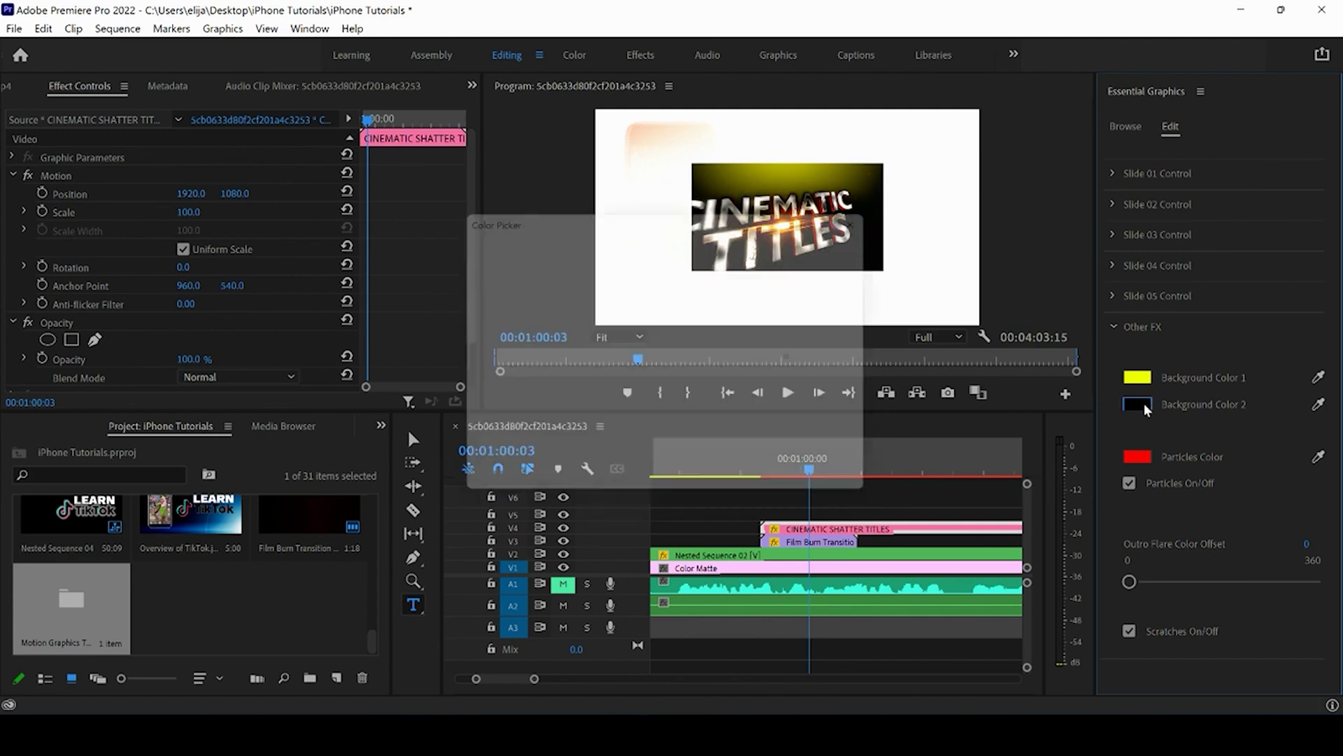
click(704, 447)
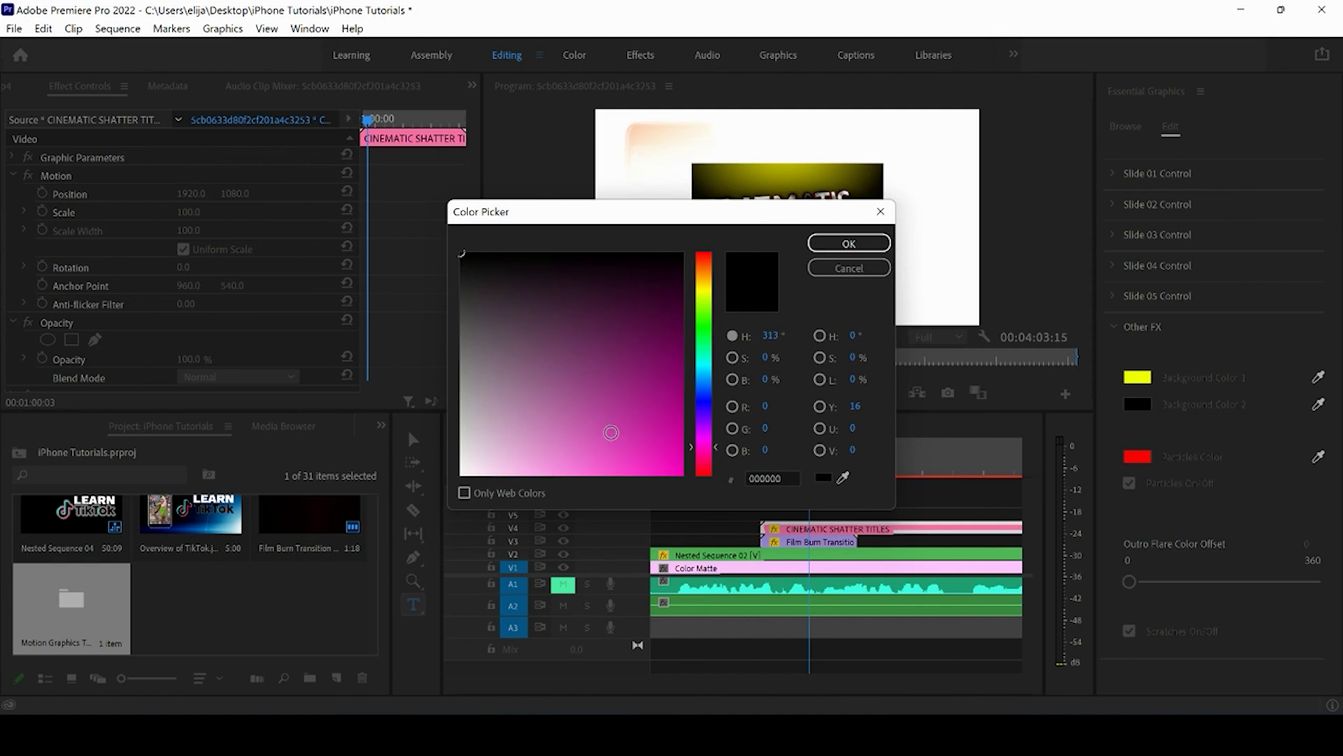
click(681, 474)
click(844, 249)
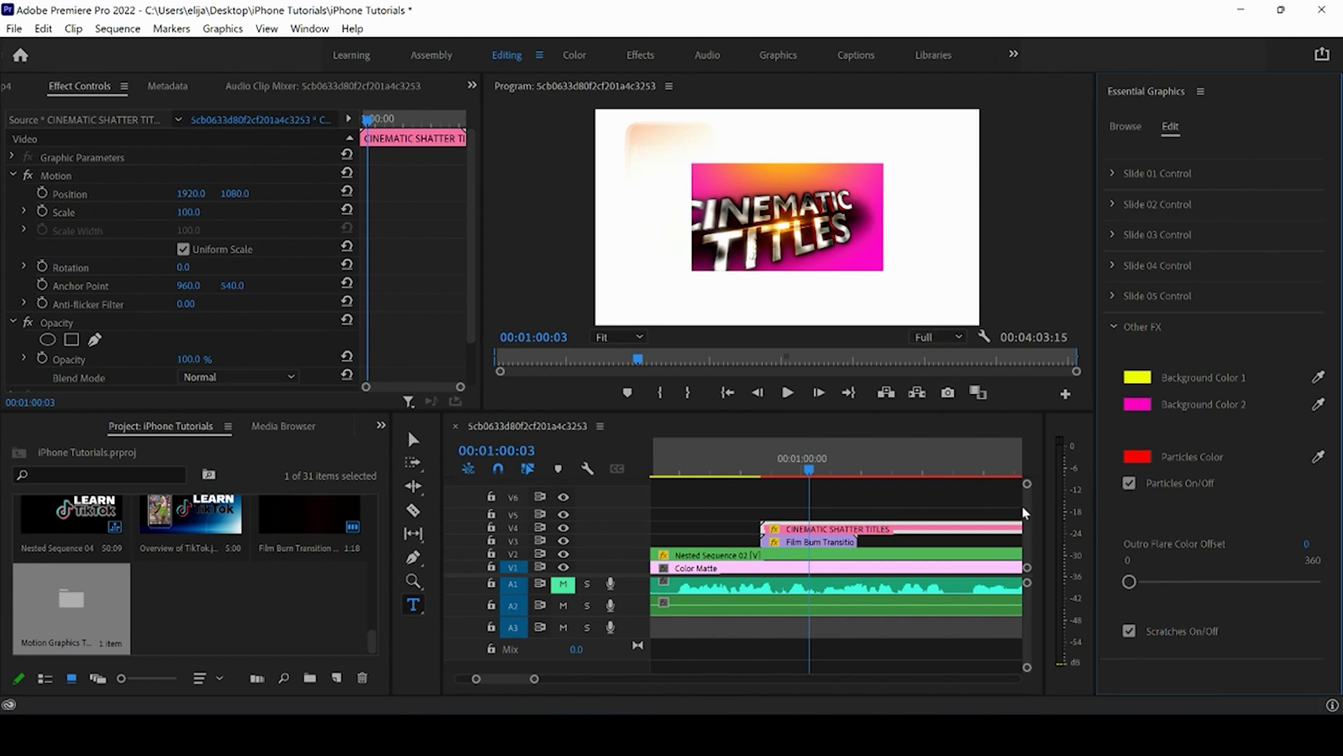
Step: Set Background Color 2 and Background Color 1 to black, previewing at 00:01:00:10
click(1137, 404)
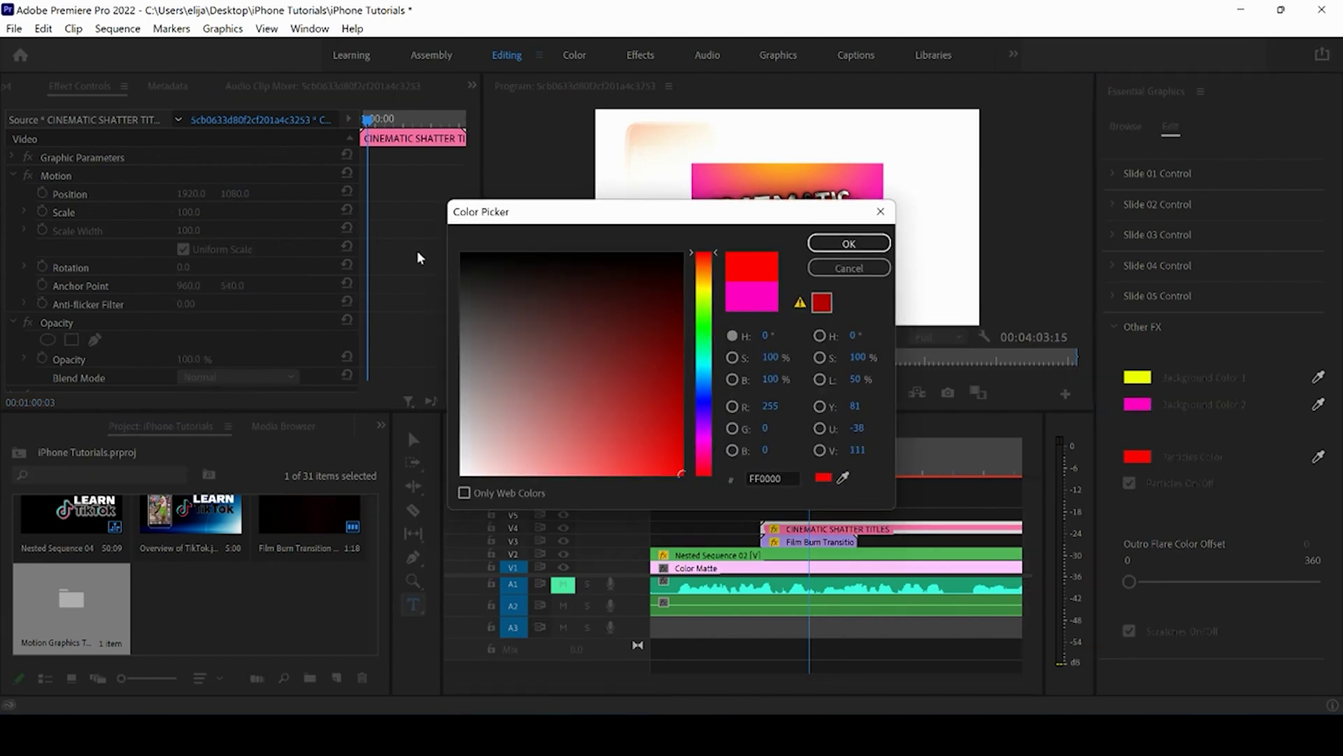
drag(498, 277, 458, 246)
click(848, 243)
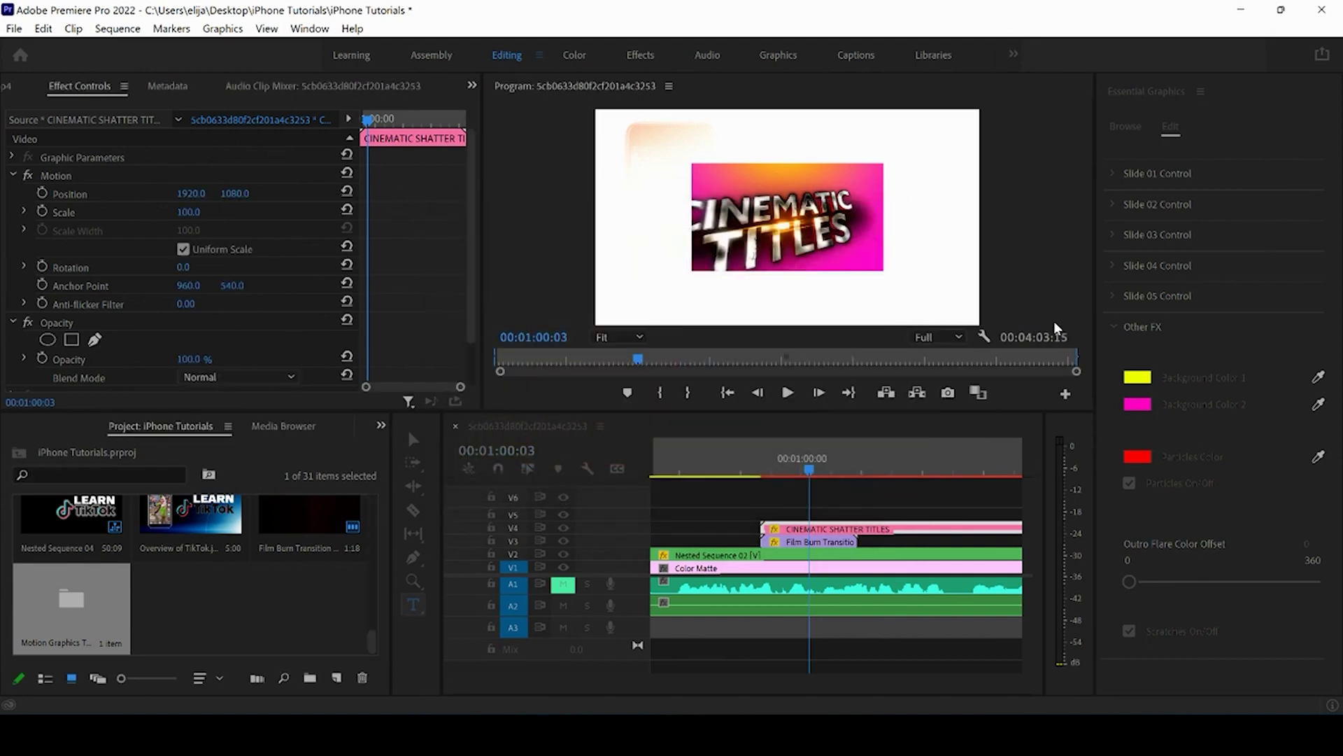
click(1138, 378)
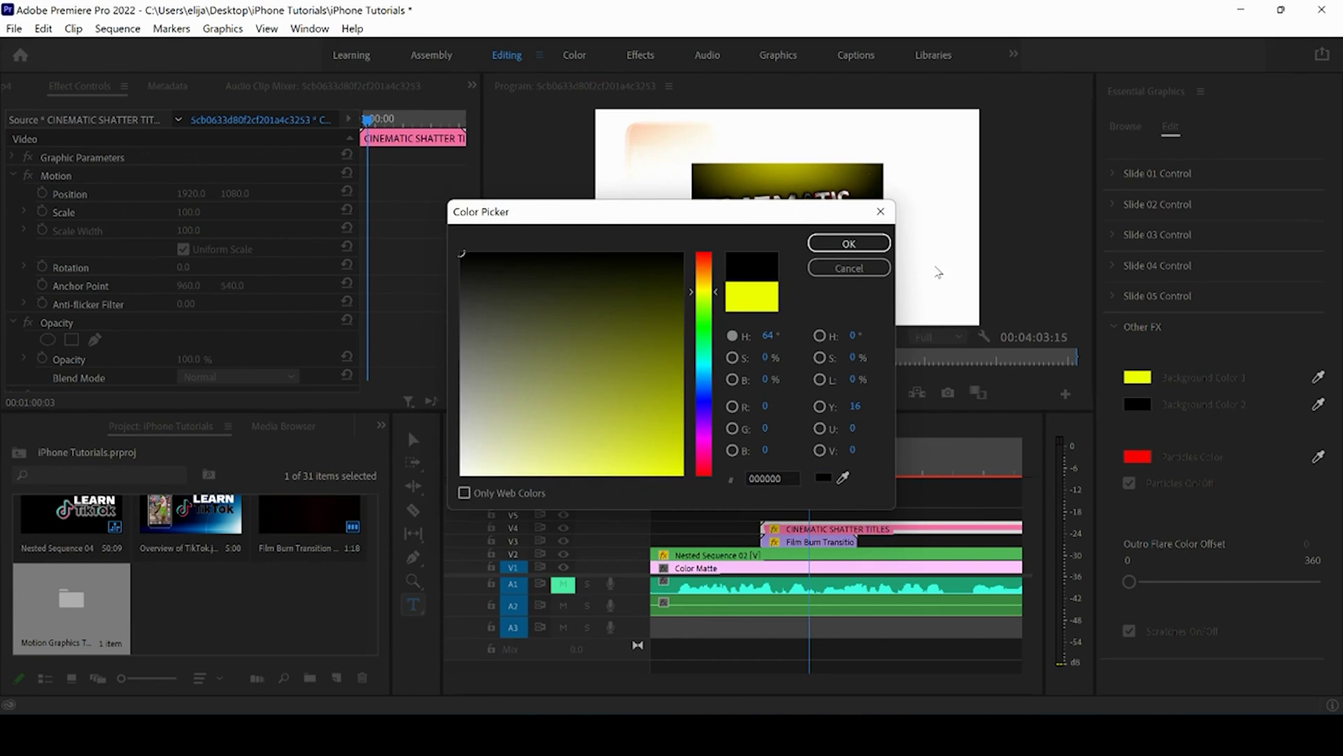
click(848, 243)
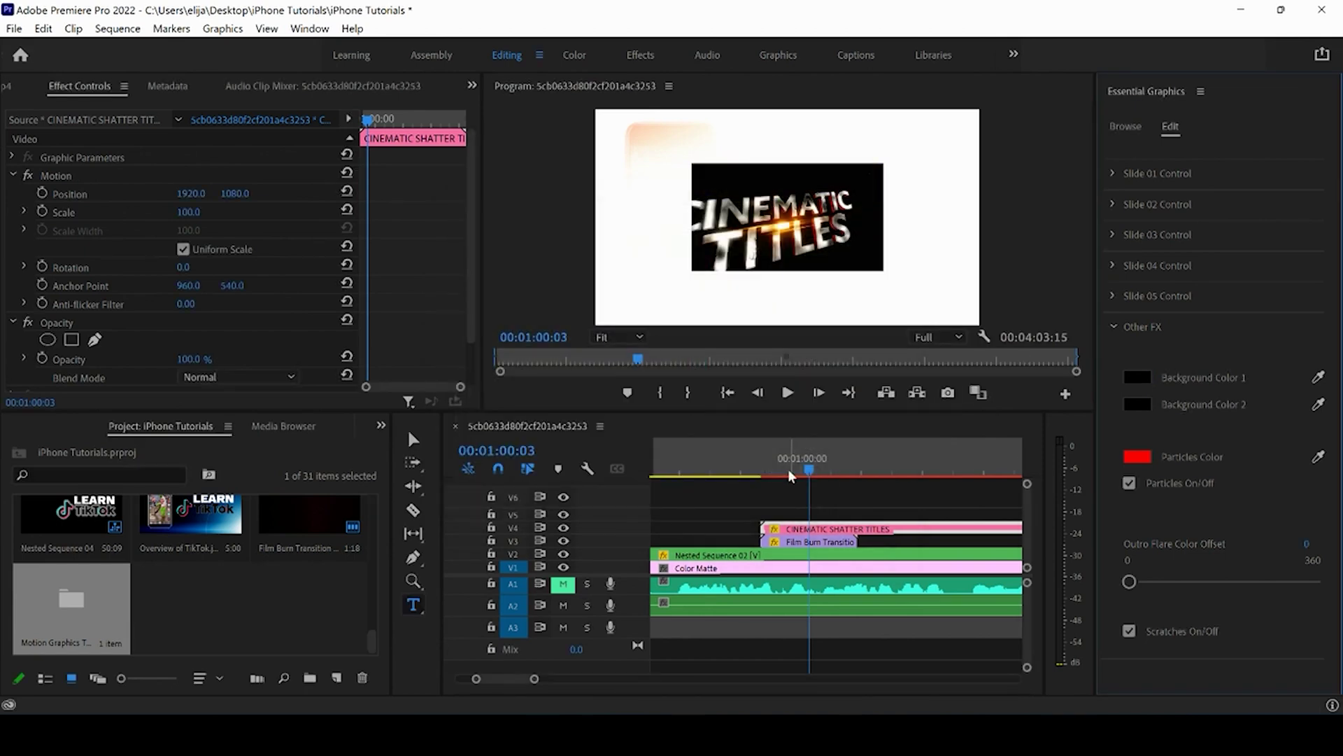
click(827, 469)
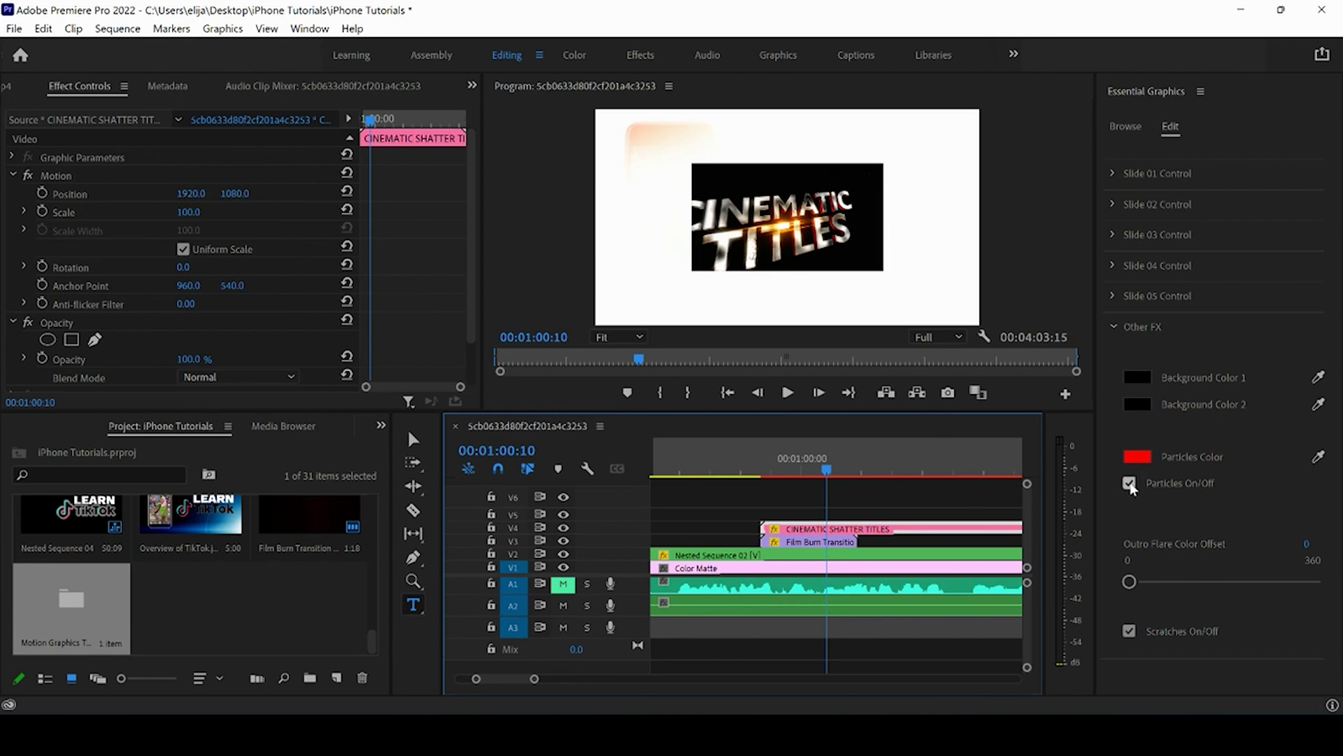
Step: Scale the title clip to frame size and set Particles Color to yellow
right_click(929, 532)
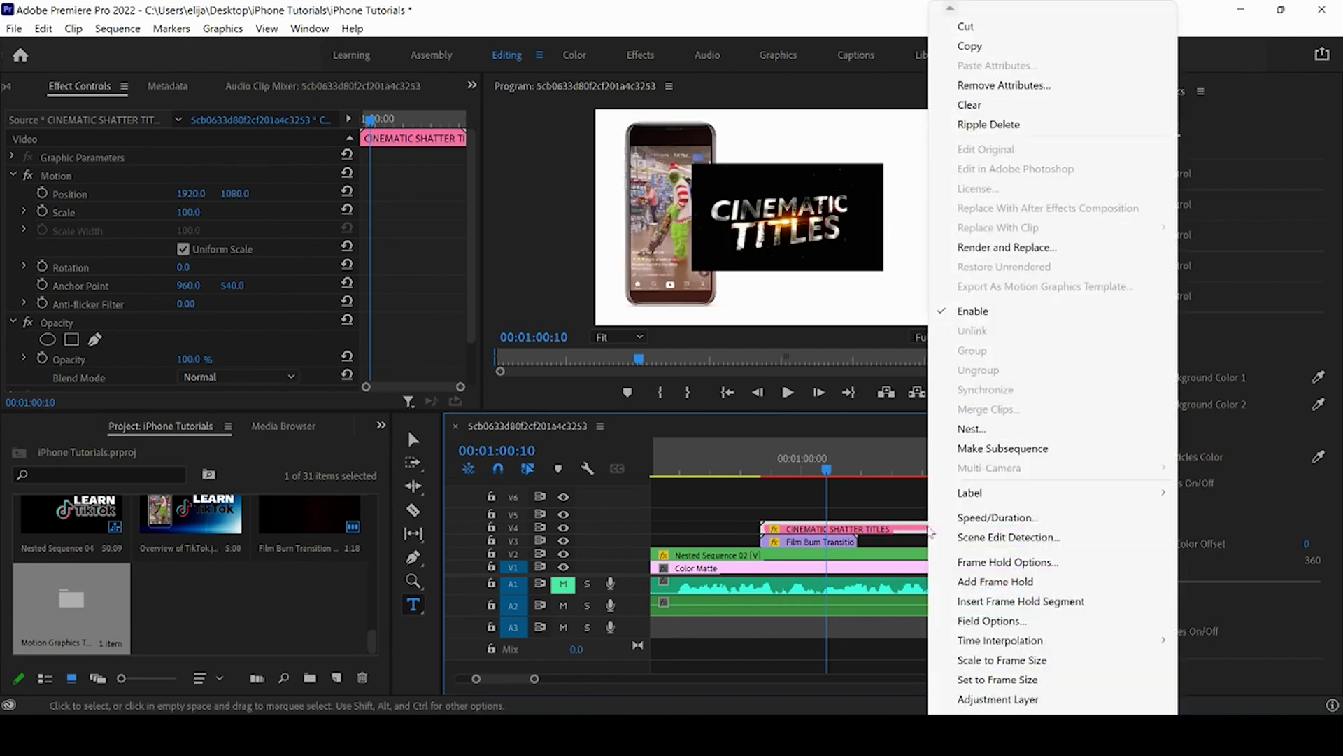
click(990, 658)
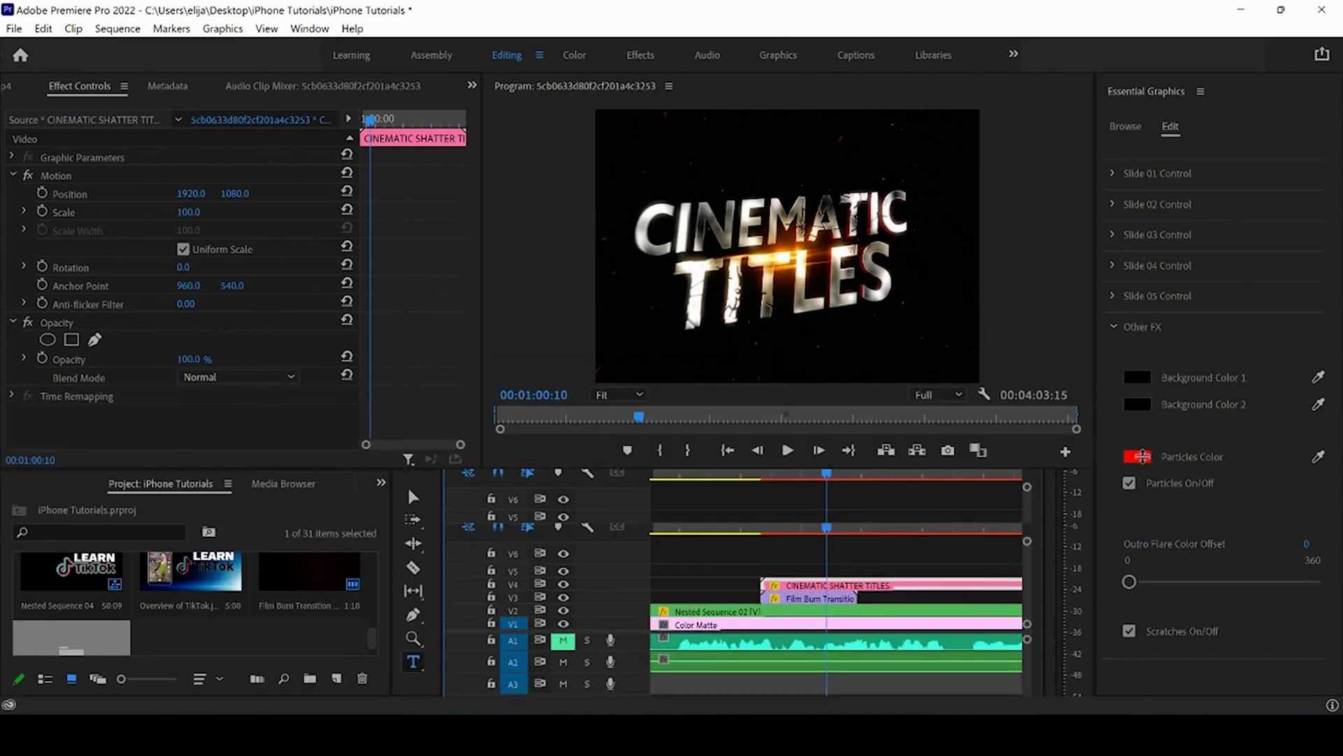
click(1145, 463)
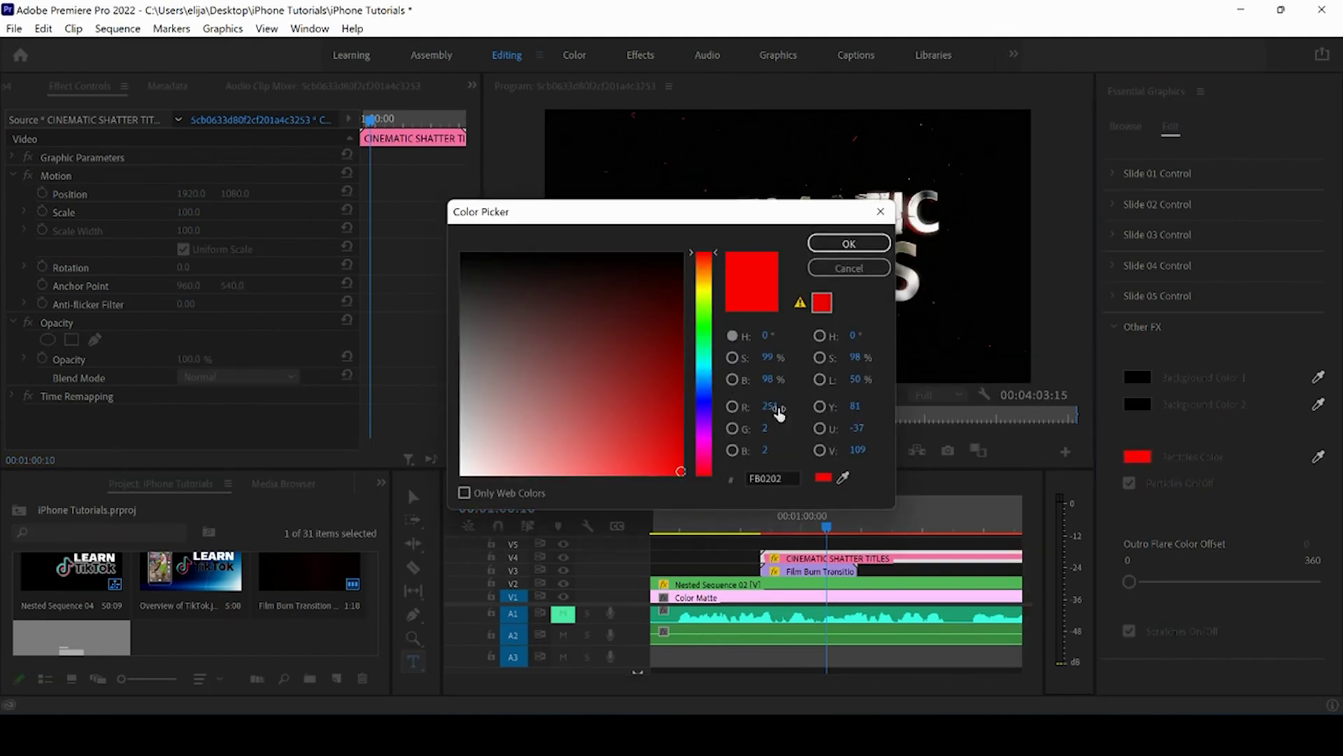
click(704, 292)
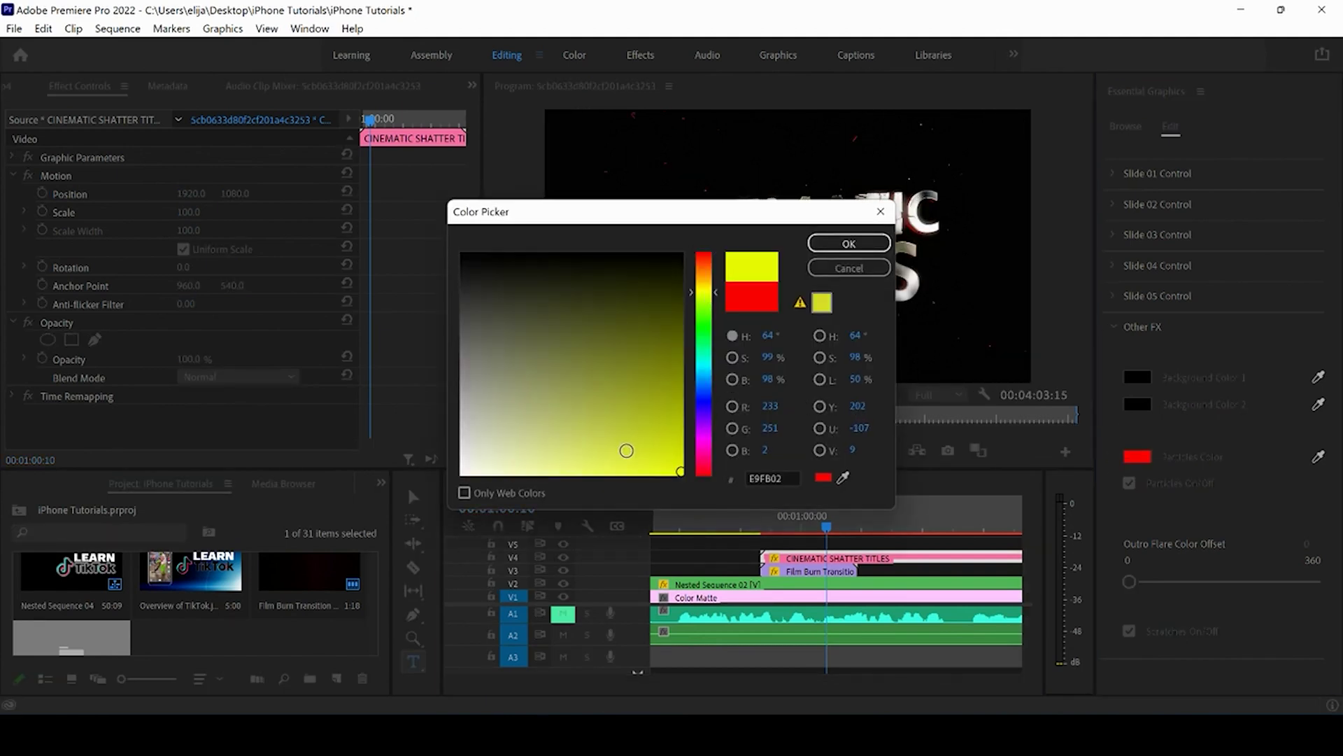
click(849, 243)
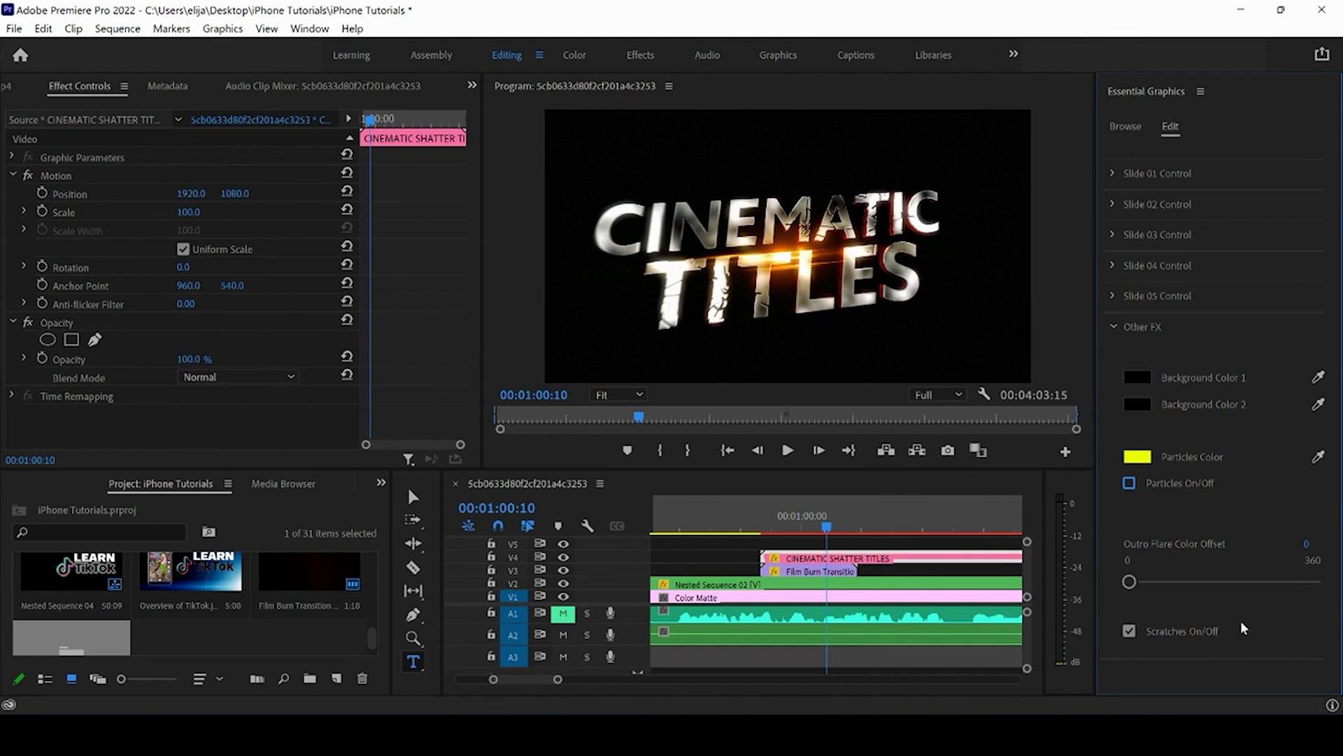
Step: Toggle Scratches On/Off while previewing the title a few frames later
click(1129, 631)
click(1129, 631)
click(1130, 631)
drag(830, 517, 848, 519)
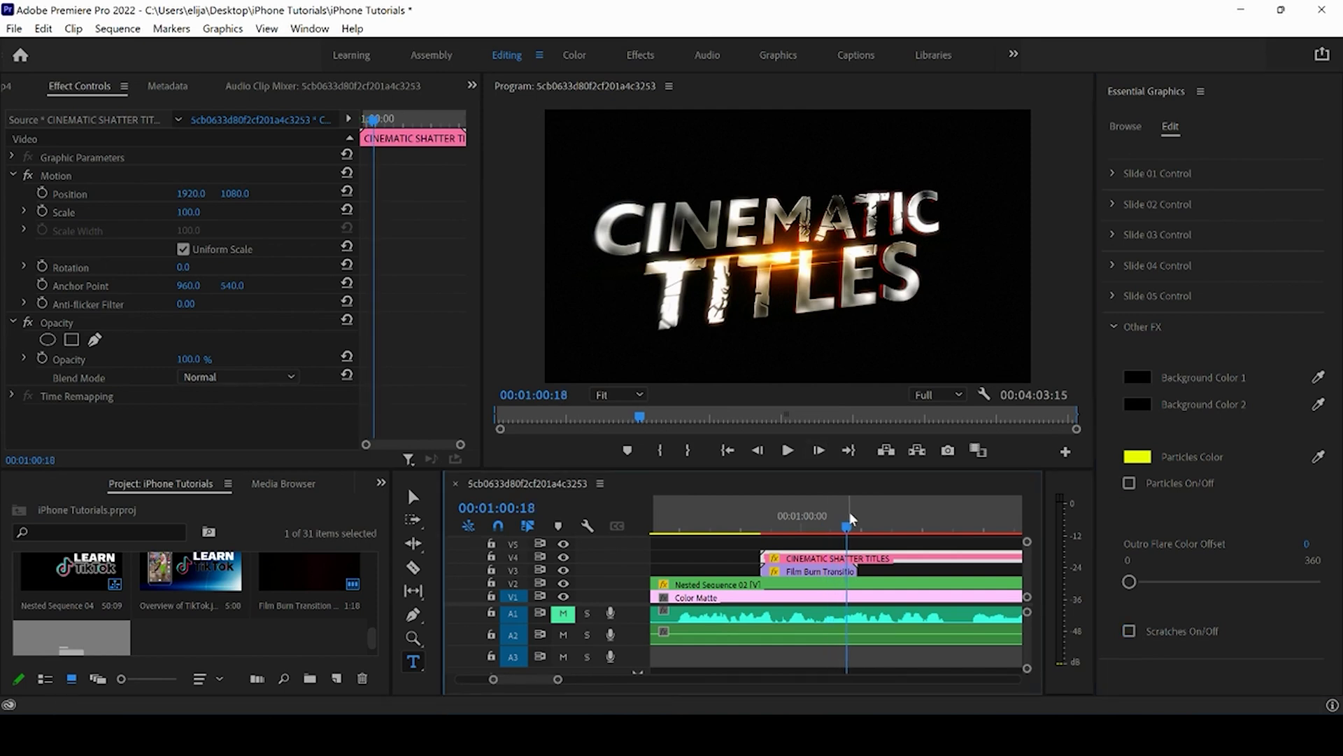
click(1129, 631)
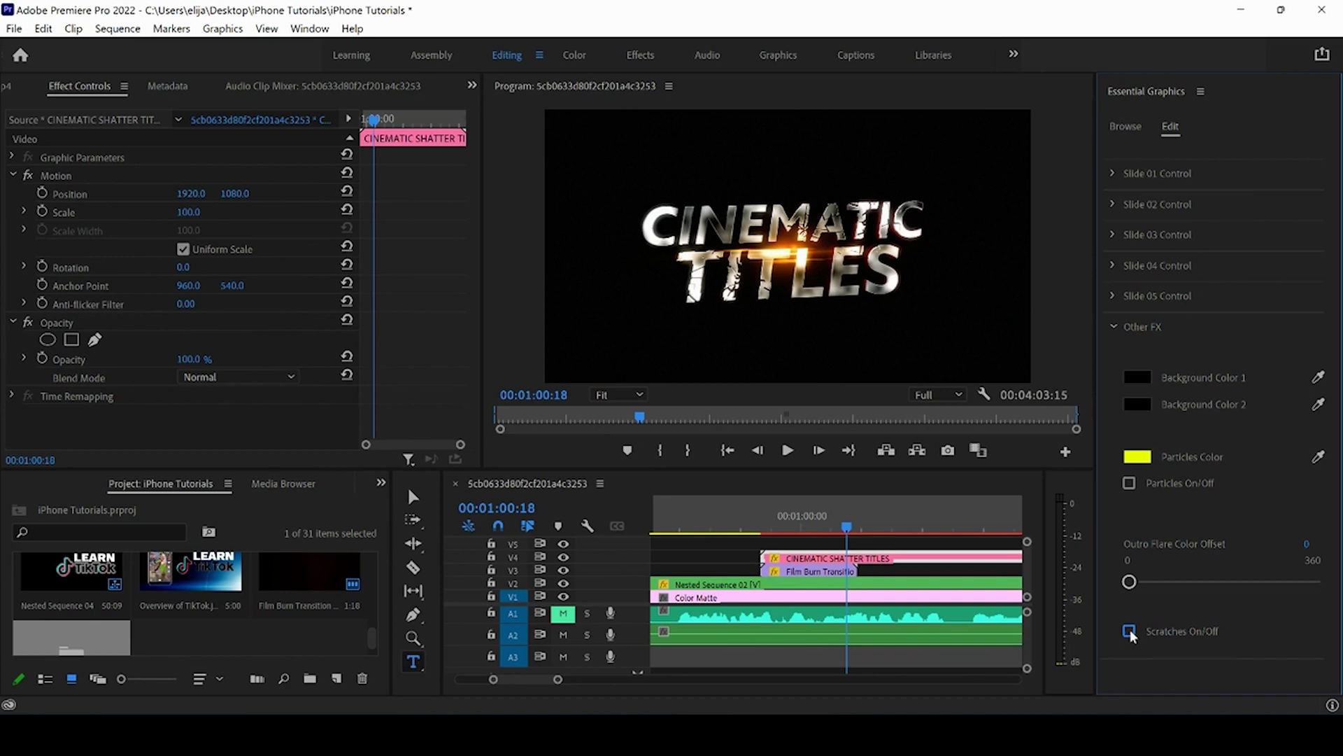
Step: Collapse the Other FX group in Essential Graphics
click(1114, 328)
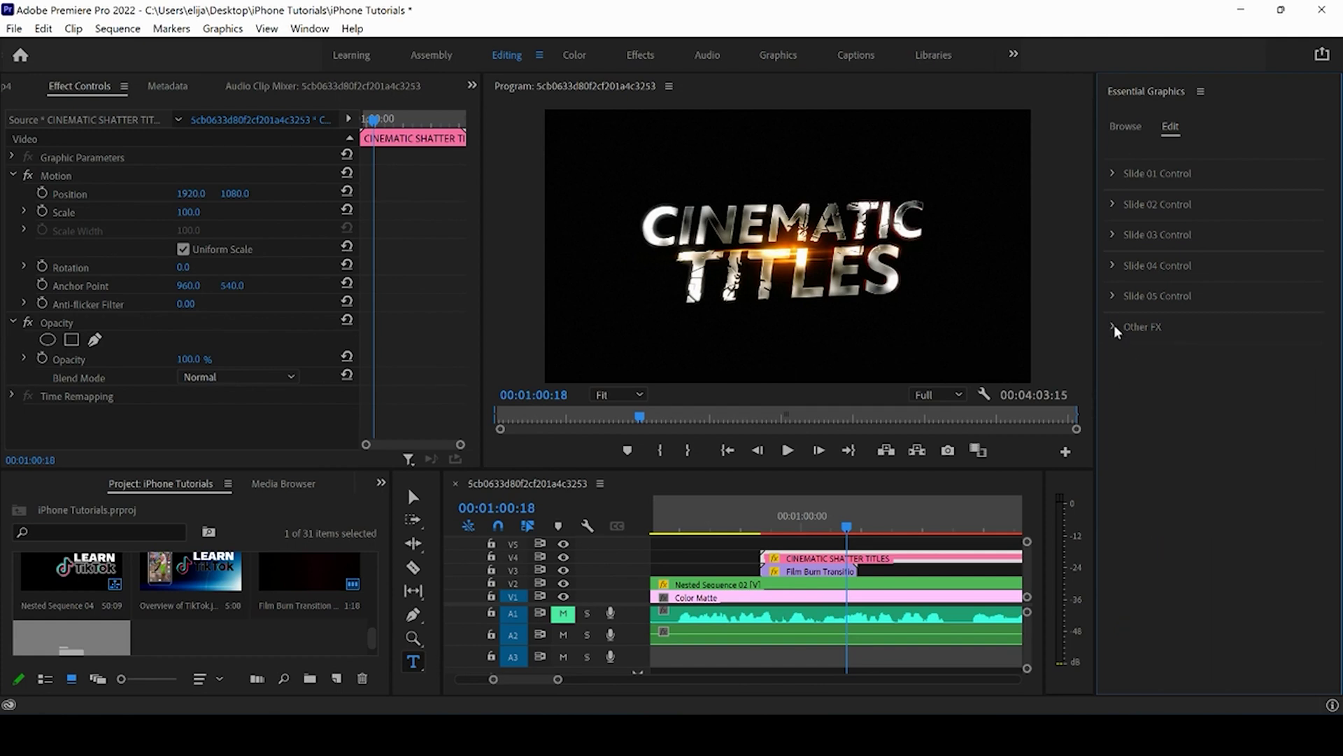
Step: Expand Slide 01 Control and move the preview to 00:01:00:02
key(Up)
click(1113, 174)
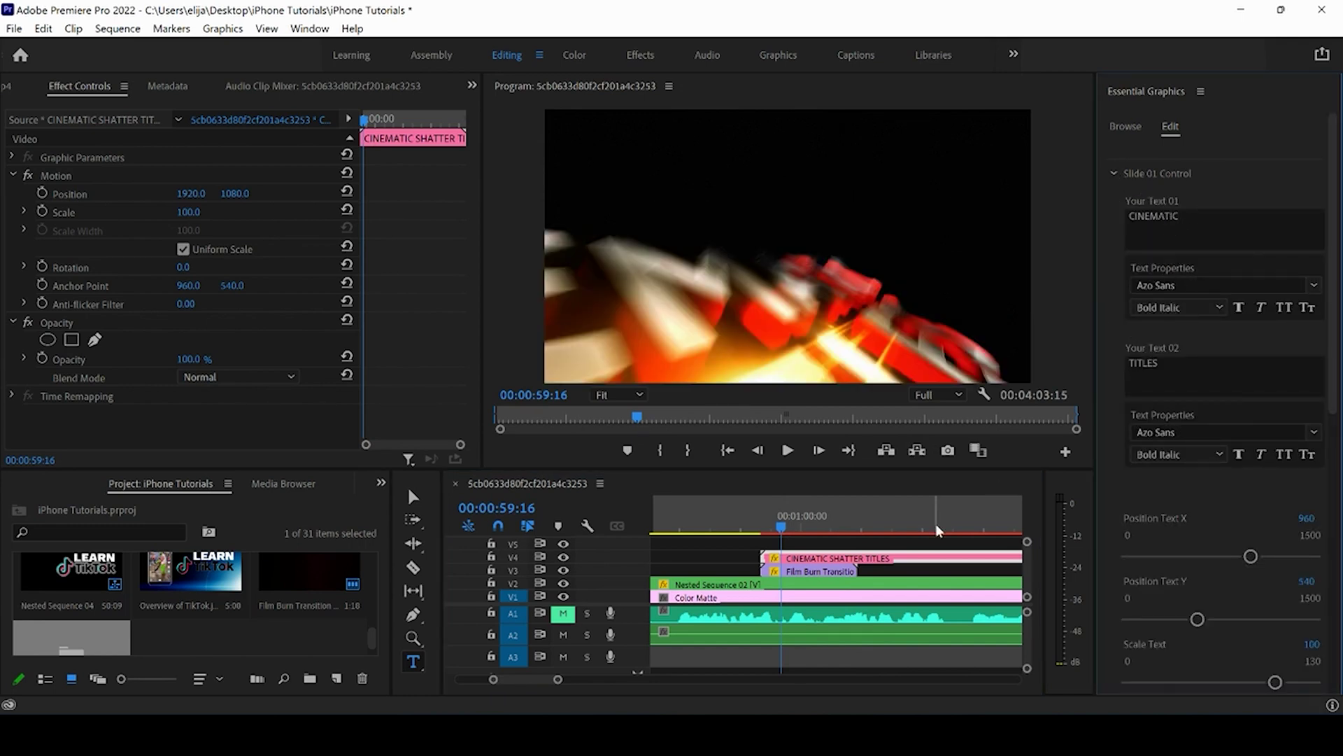
click(791, 526)
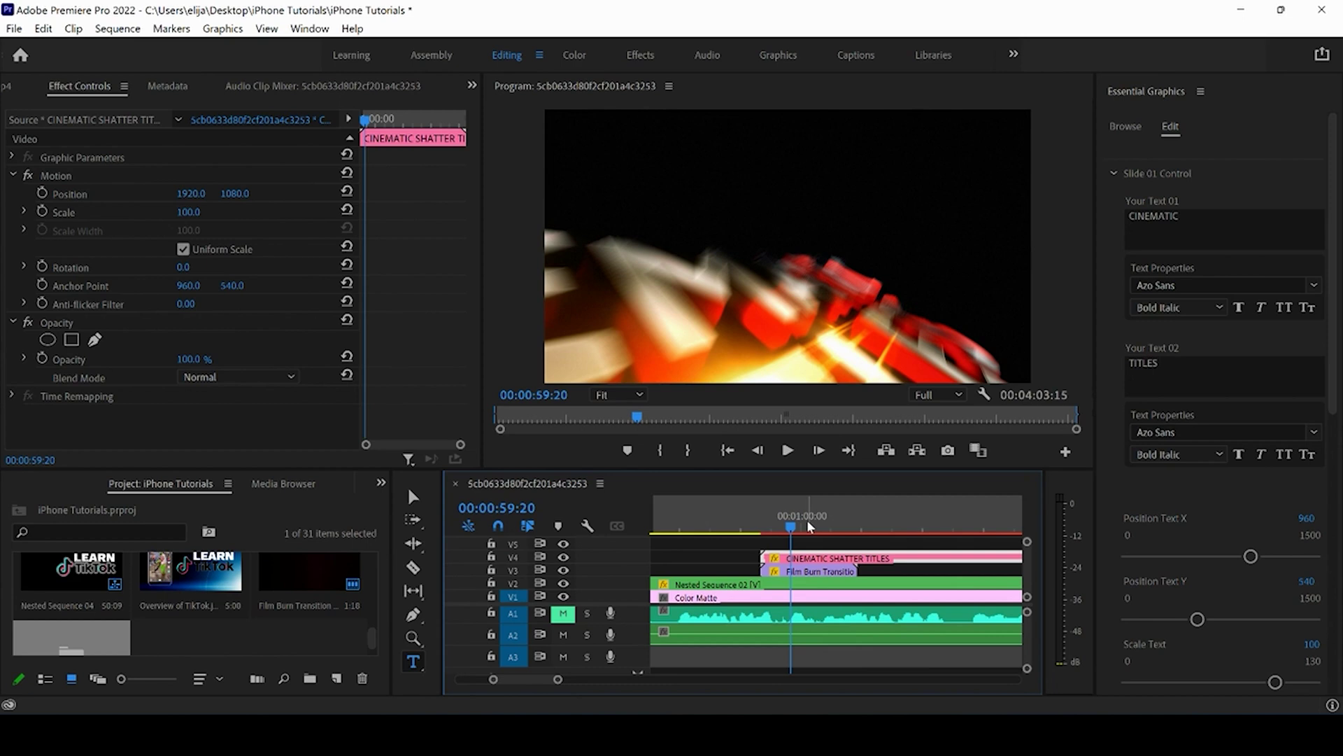
click(806, 526)
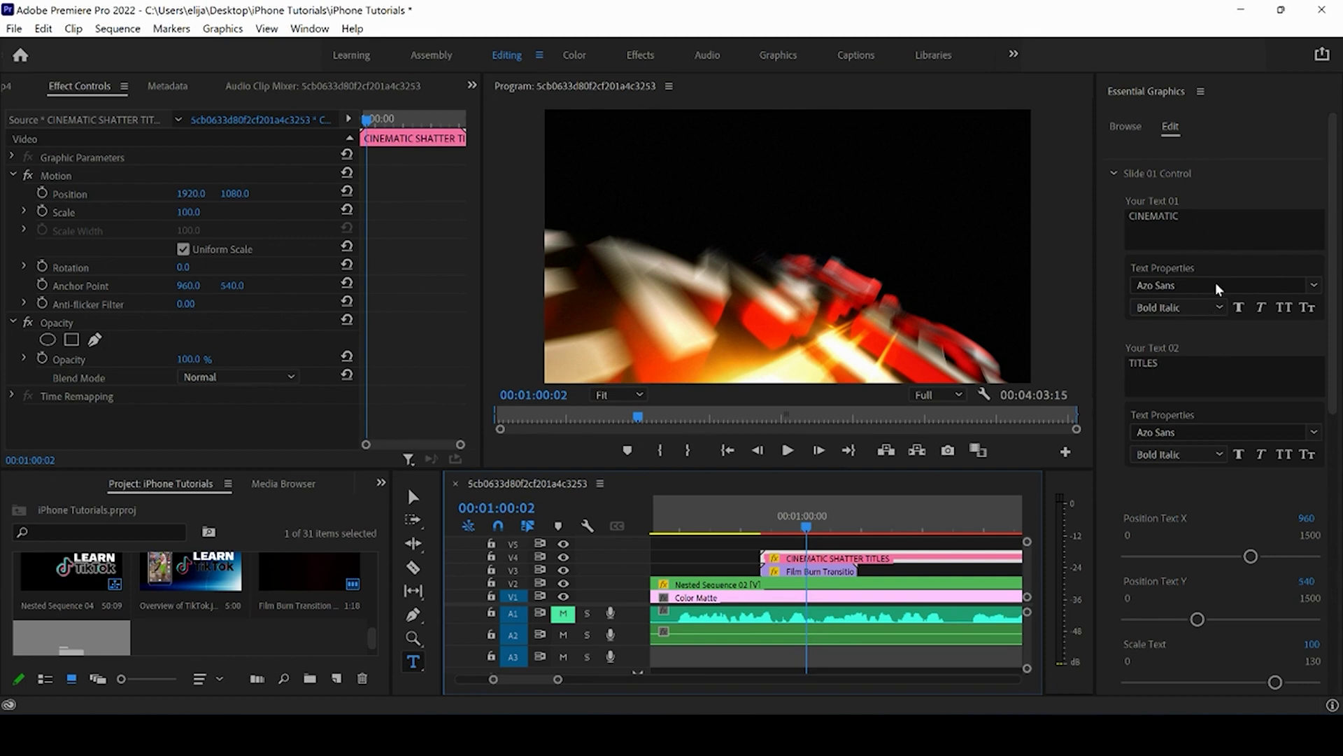
Step: Replace CINEMATIC with MOGT and TITLES with TEMPLATE in Slide 01's text fields
click(1226, 215)
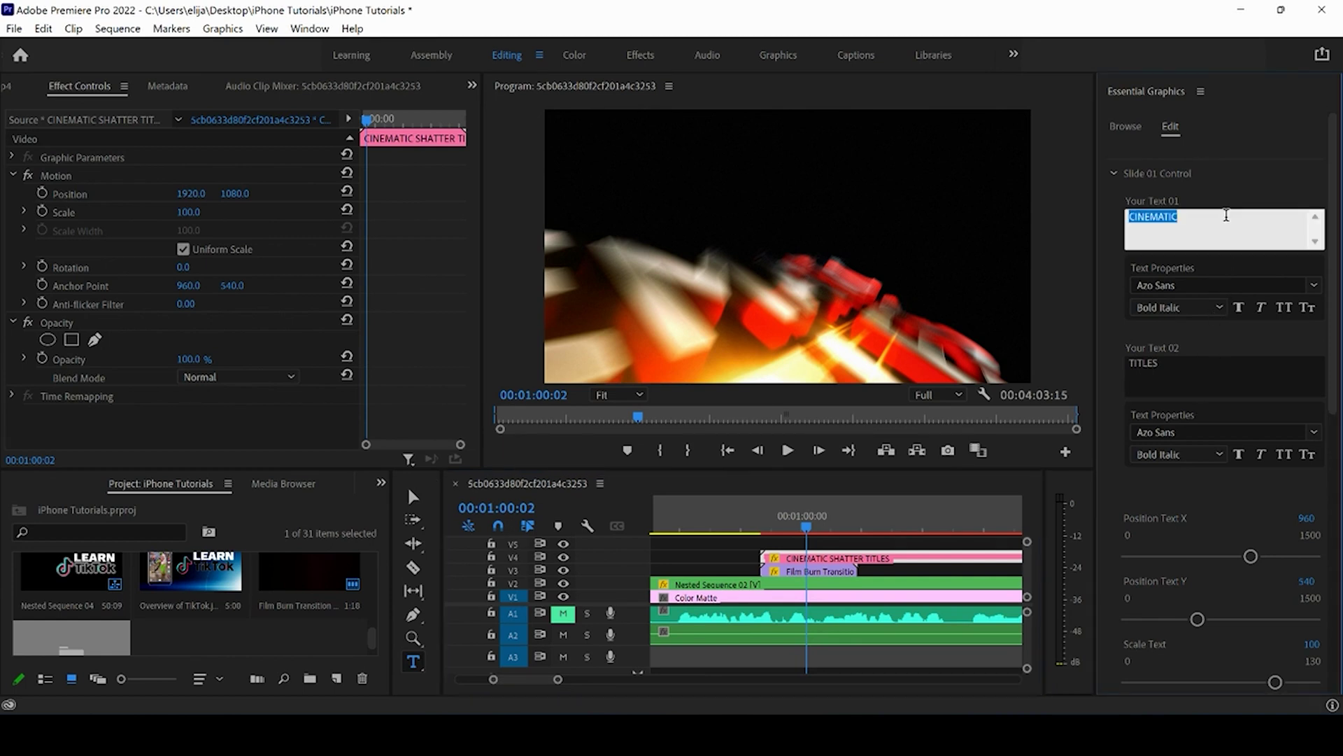
text(MOGT)
click(1219, 366)
text(TEMPLA)
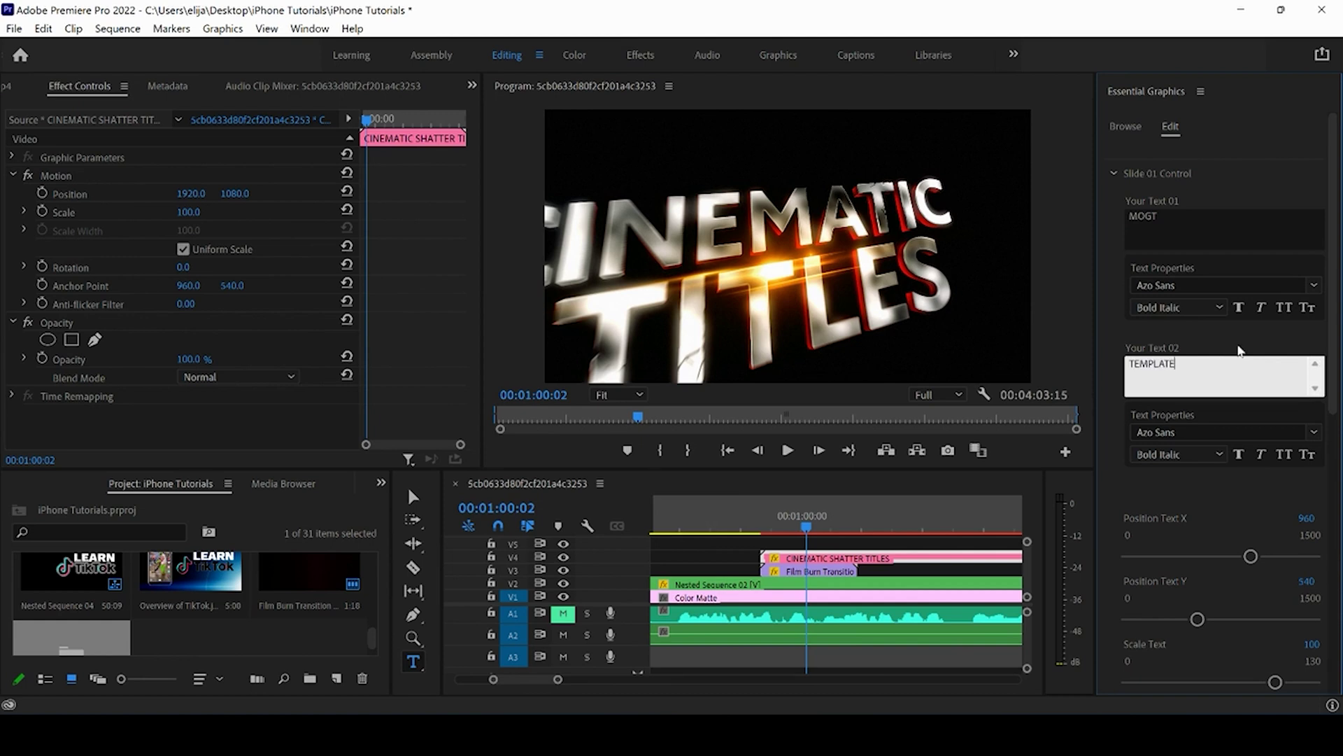
Step: Scrub through the animation until the full MOGT TEMPLATE title has formed
click(835, 531)
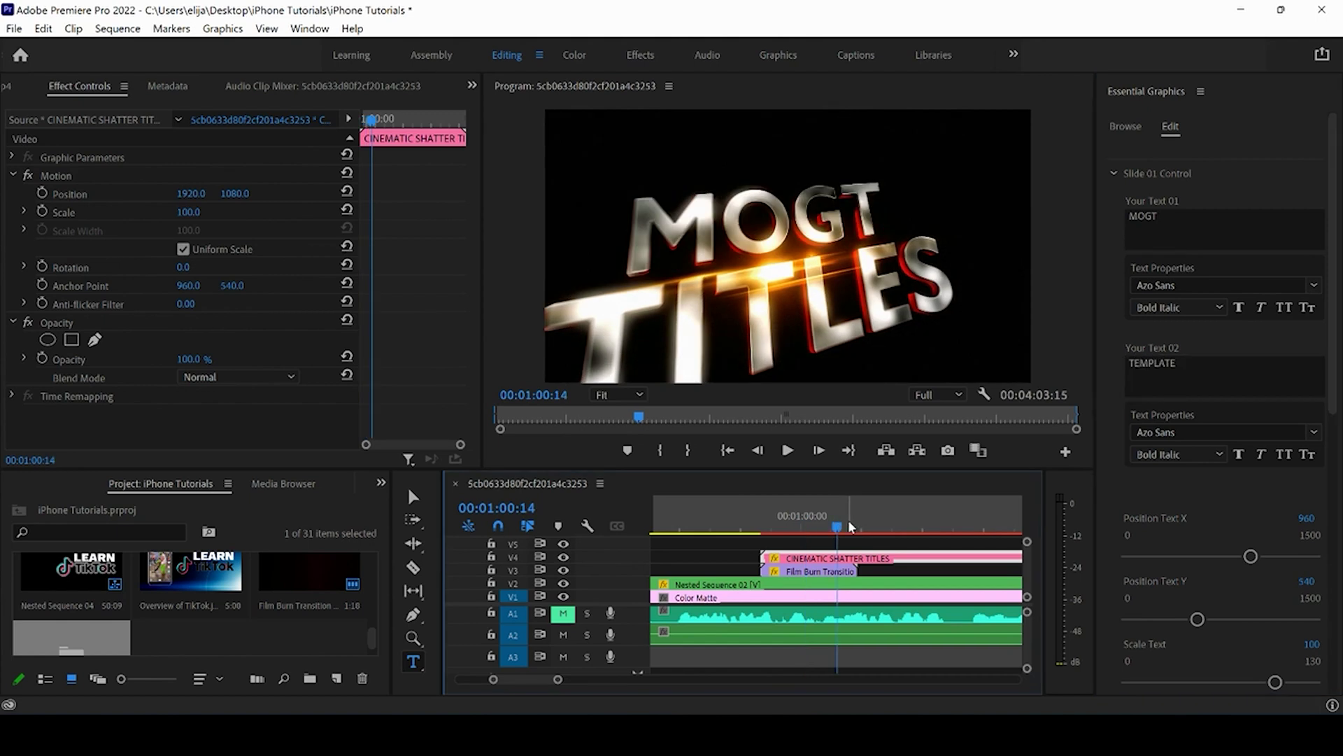
click(849, 526)
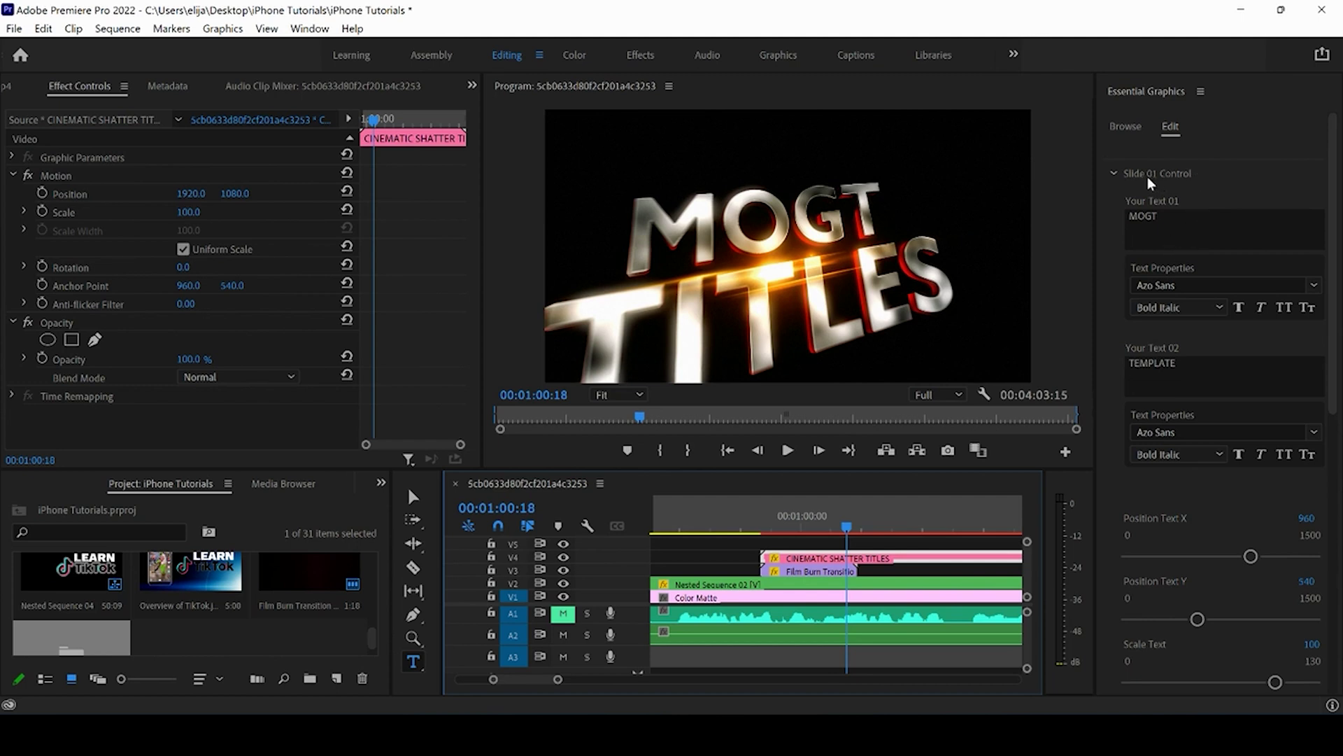
click(852, 529)
click(869, 527)
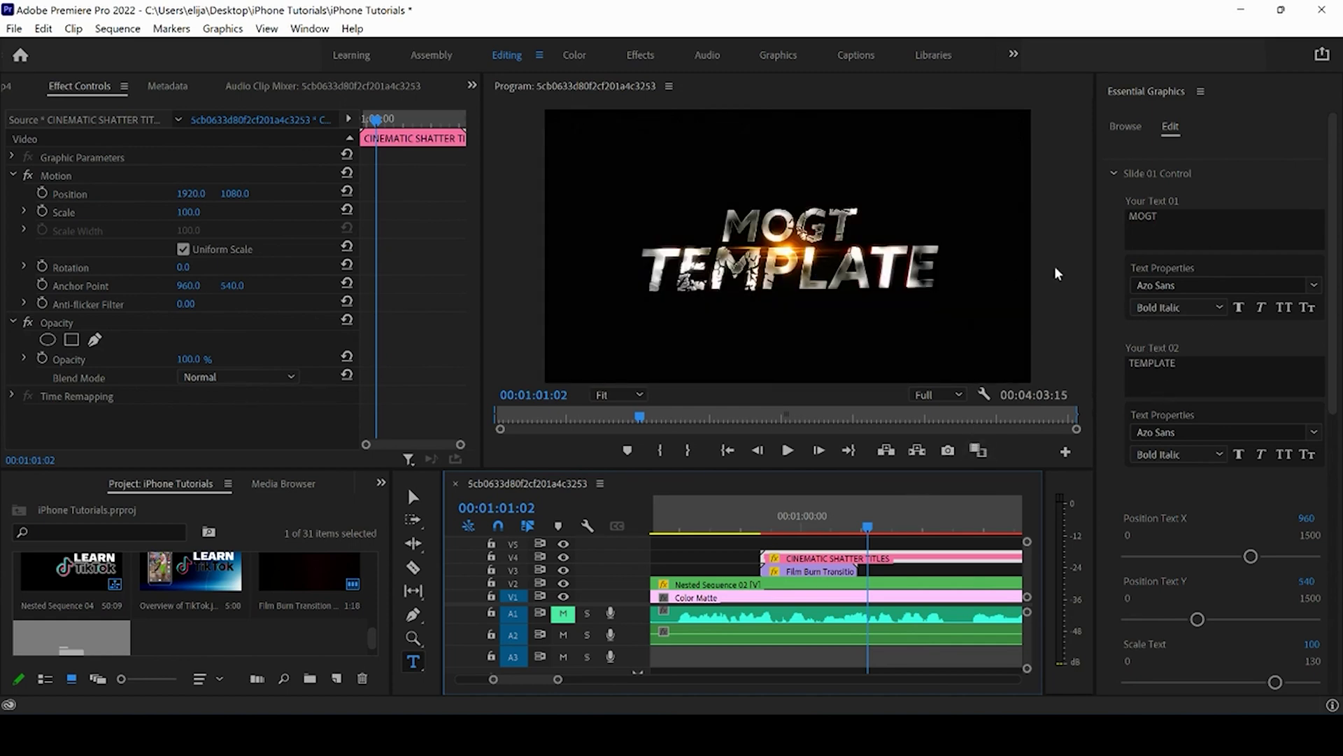
Step: Change the font of both title text lines from Azo Sans to Bebas Kai
click(1185, 284)
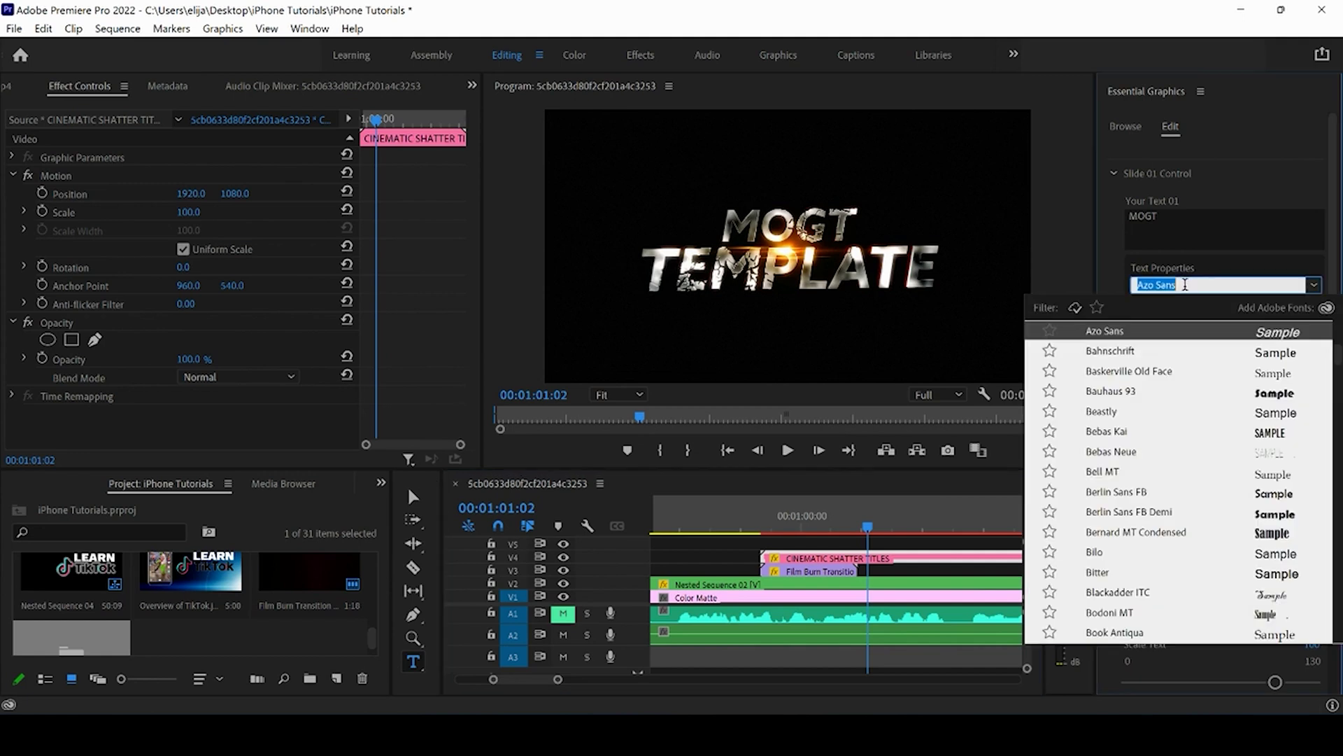
text(beb)
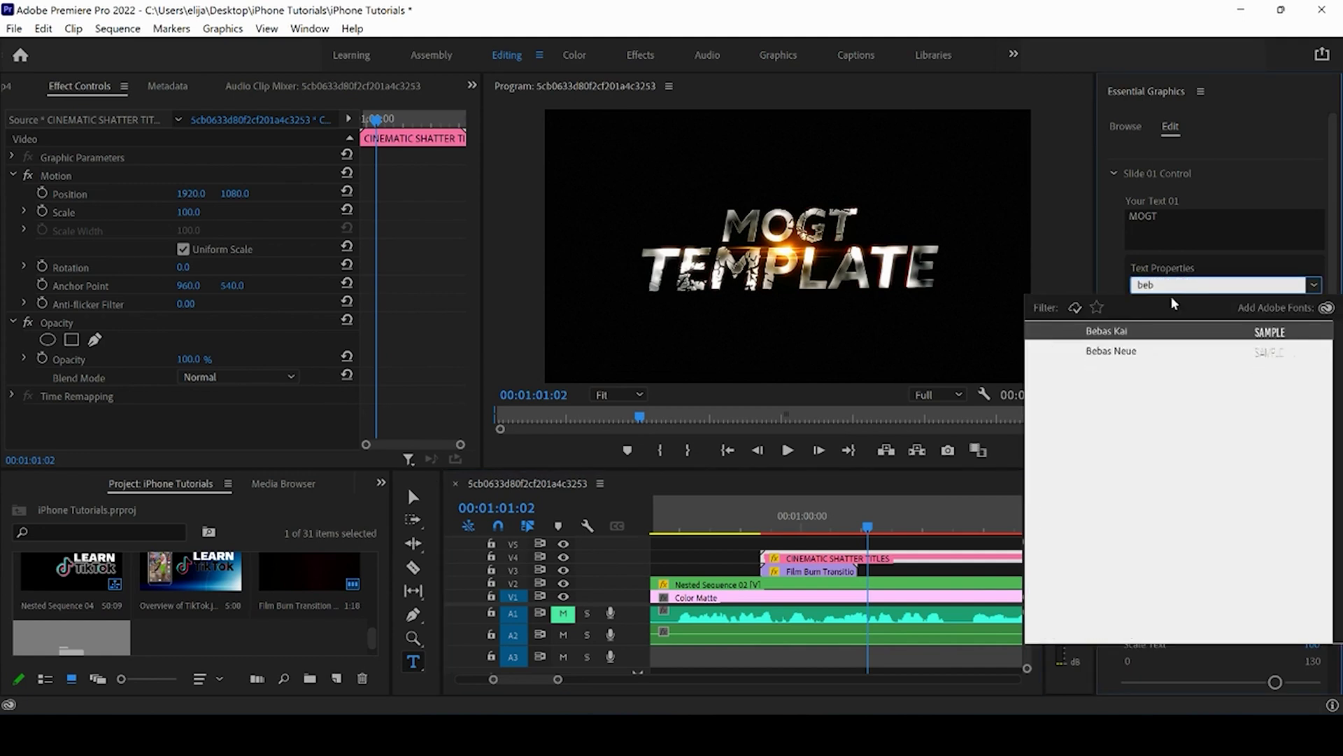
click(1131, 337)
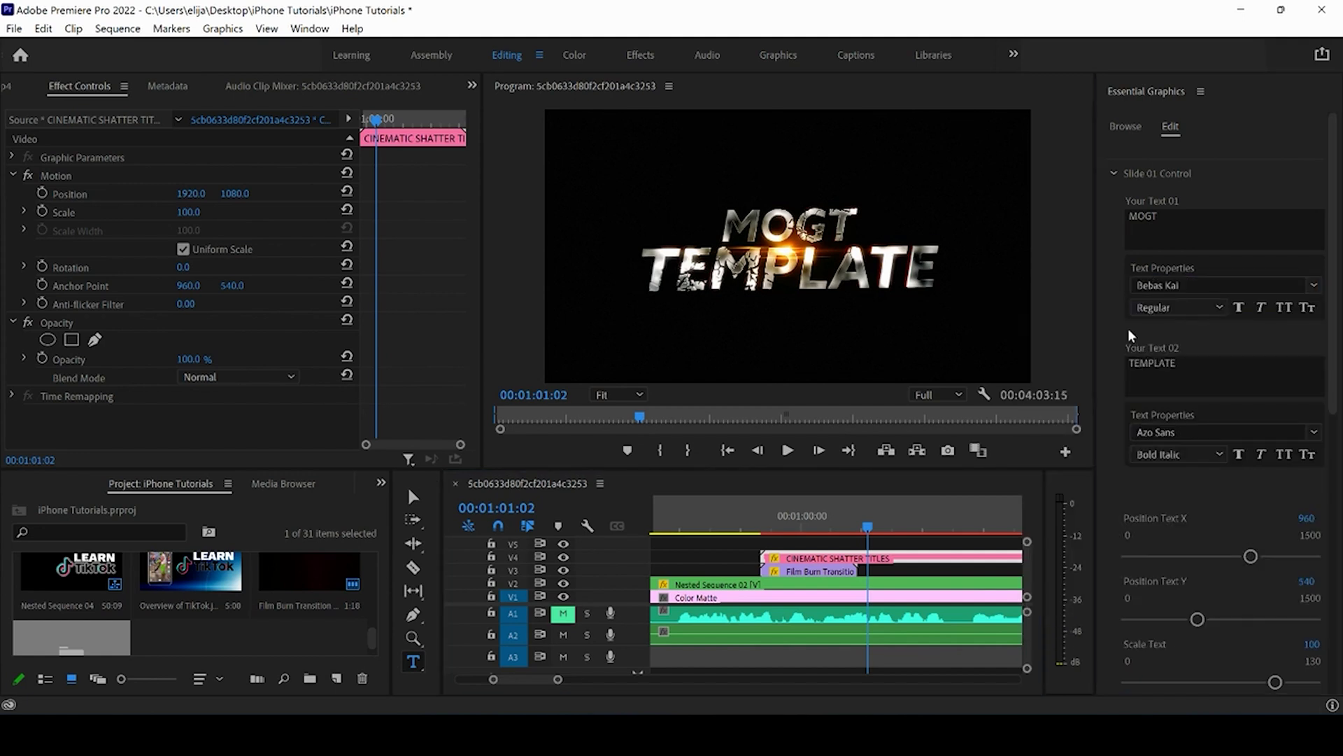
click(1195, 432)
text(beb)
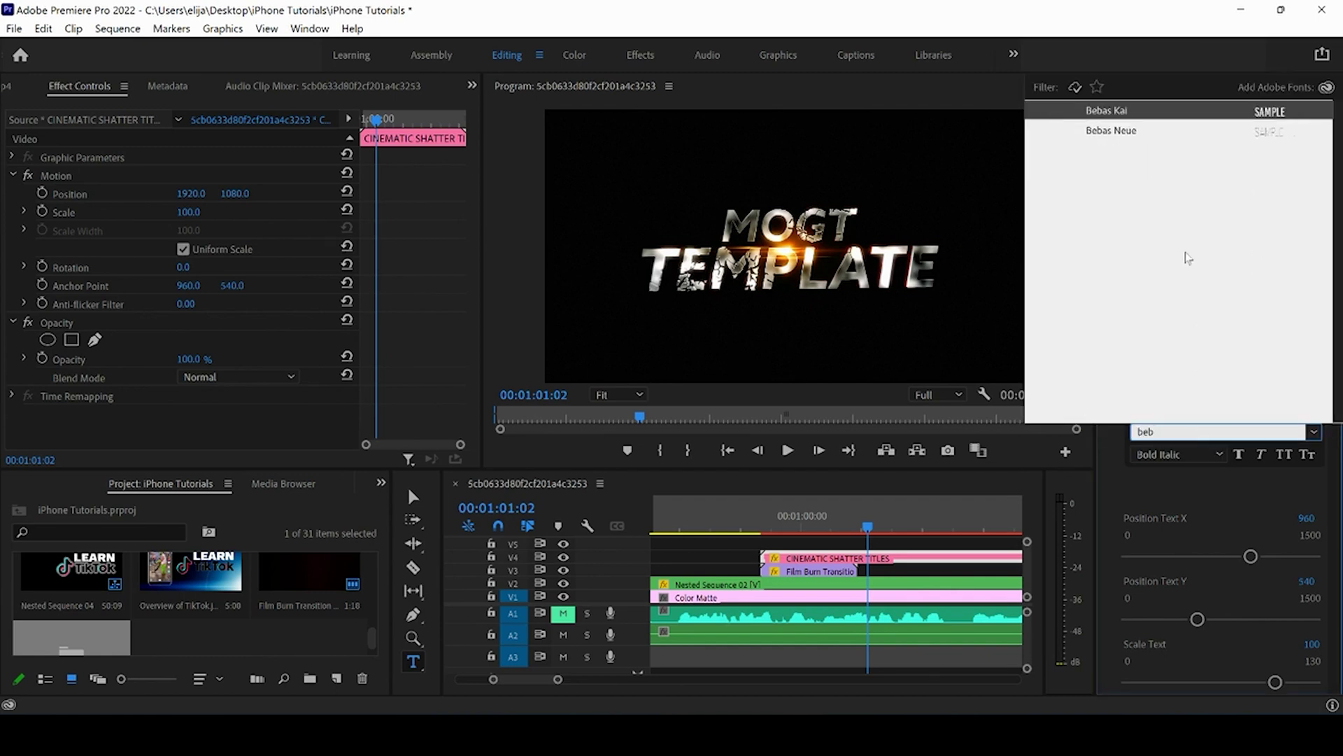
click(1120, 110)
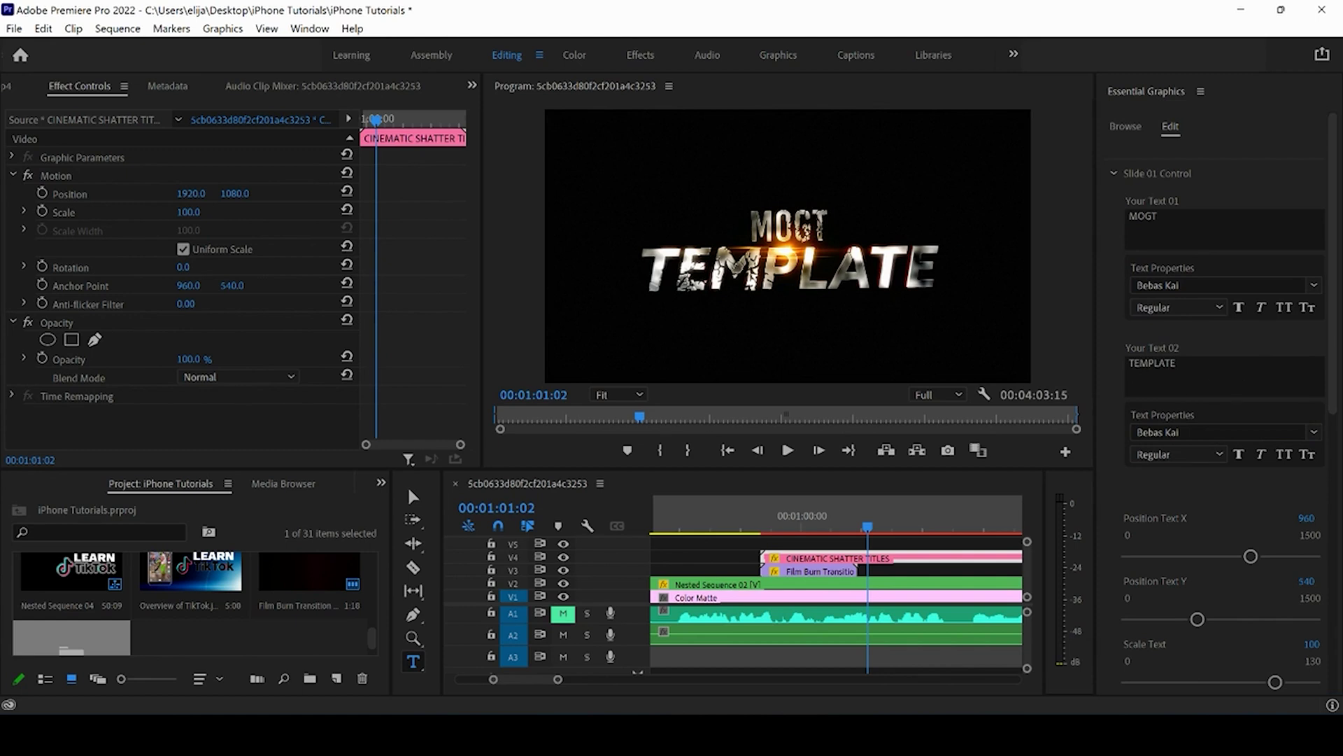
Step: Try a Scale Text of 66, then set it back to 100
drag(1334, 374, 1334, 494)
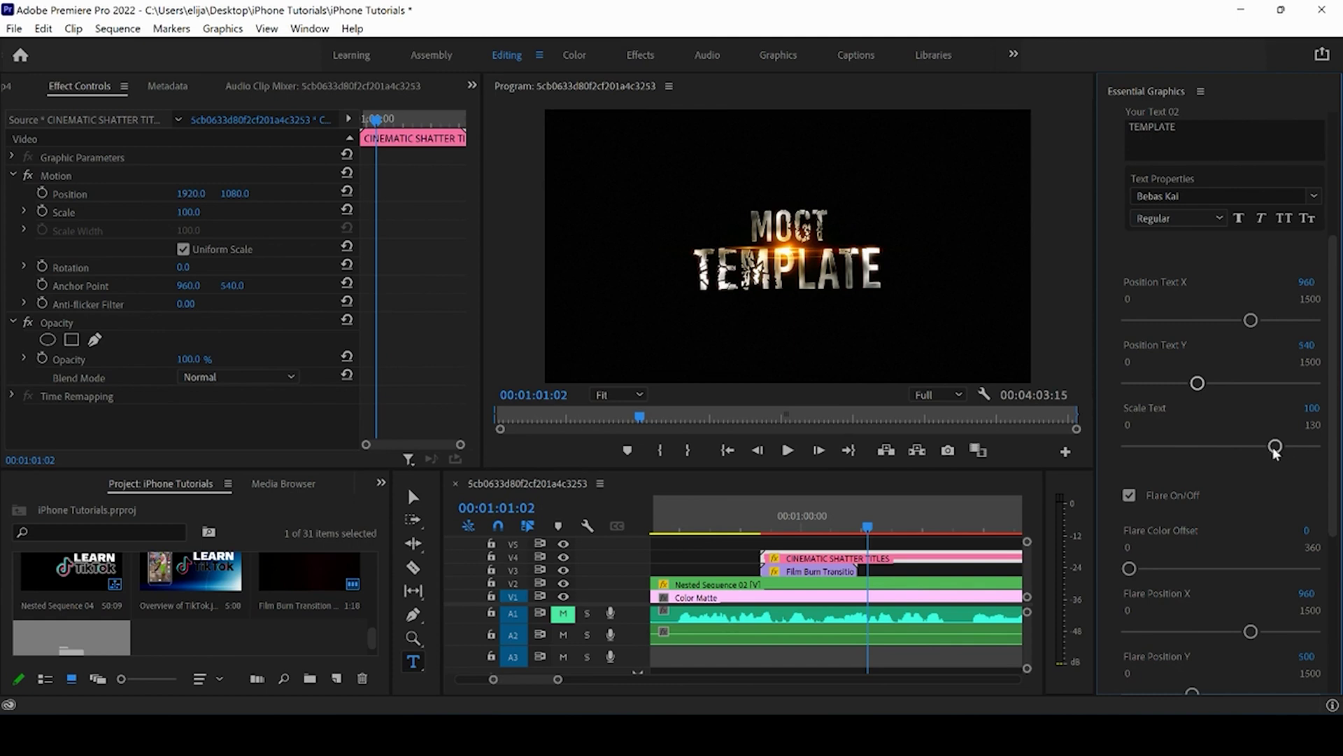
drag(1273, 451, 1222, 451)
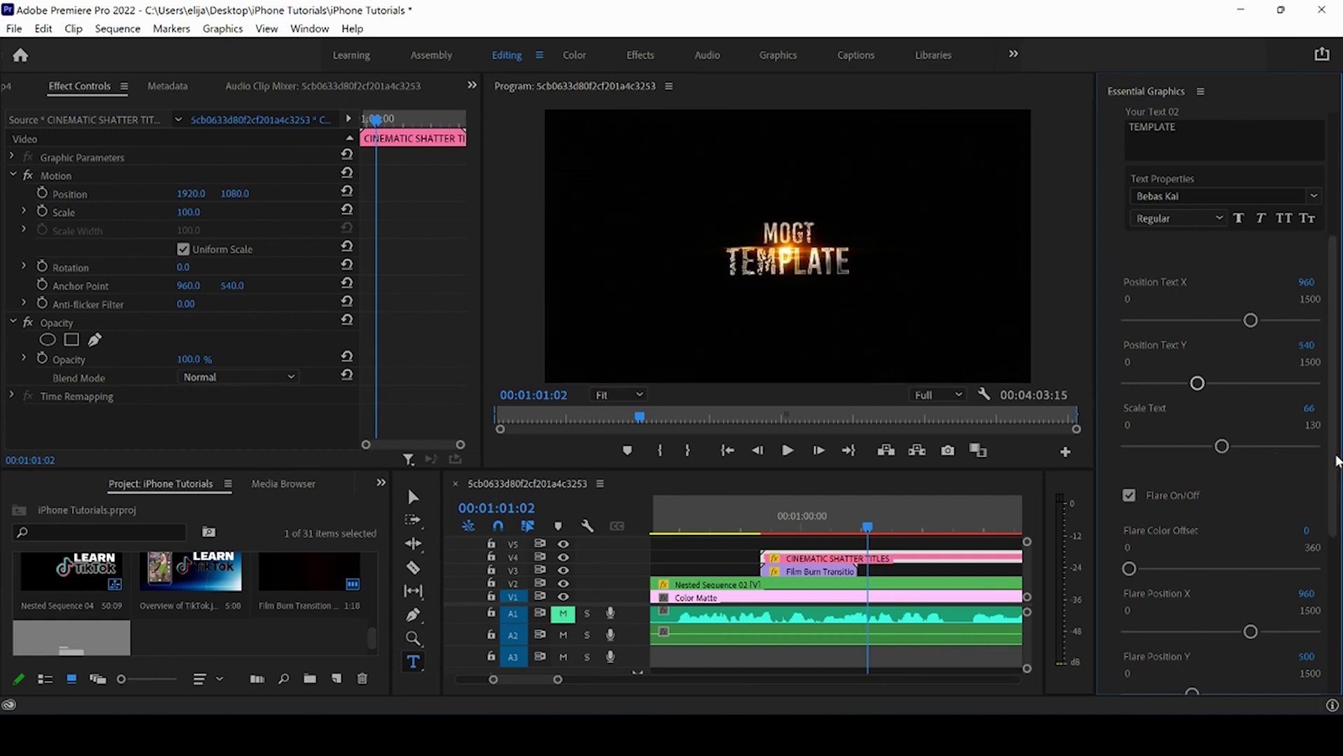
scroll(1329, 455, down, 2)
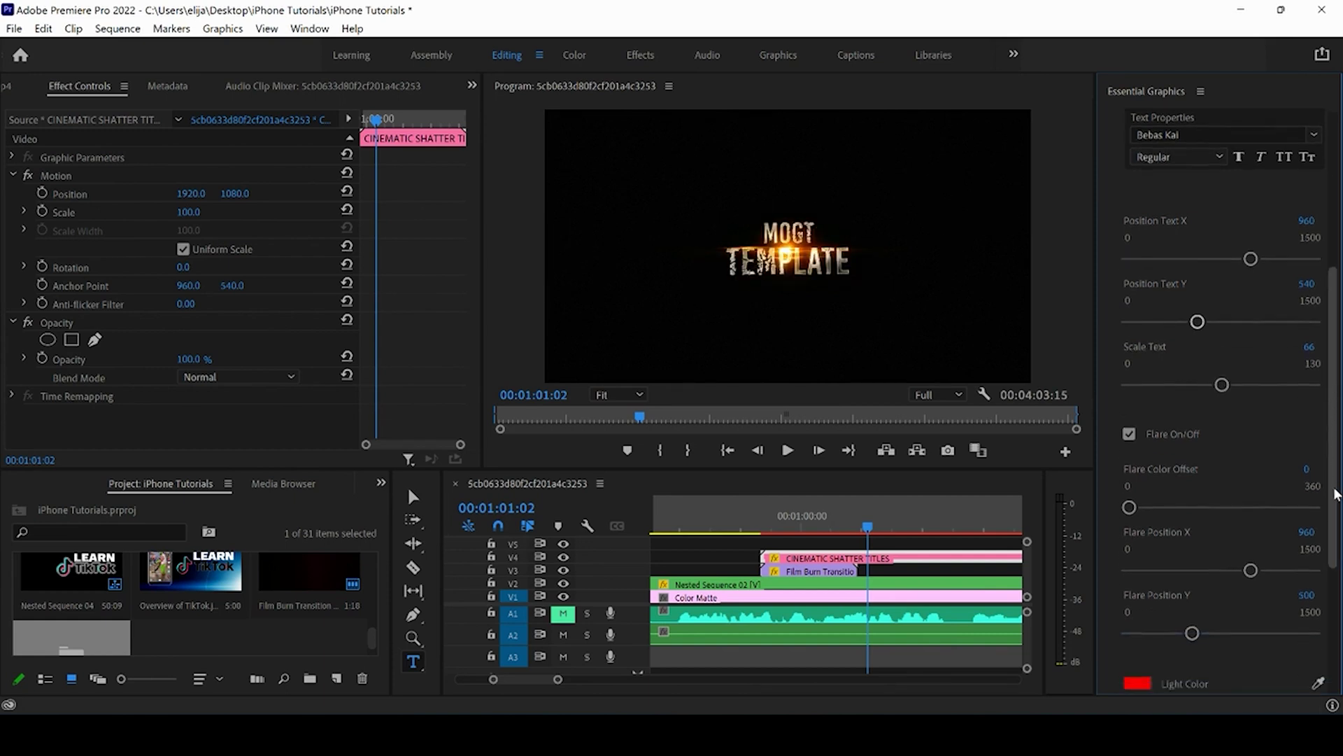
click(1308, 329)
text(100)
key(Return)
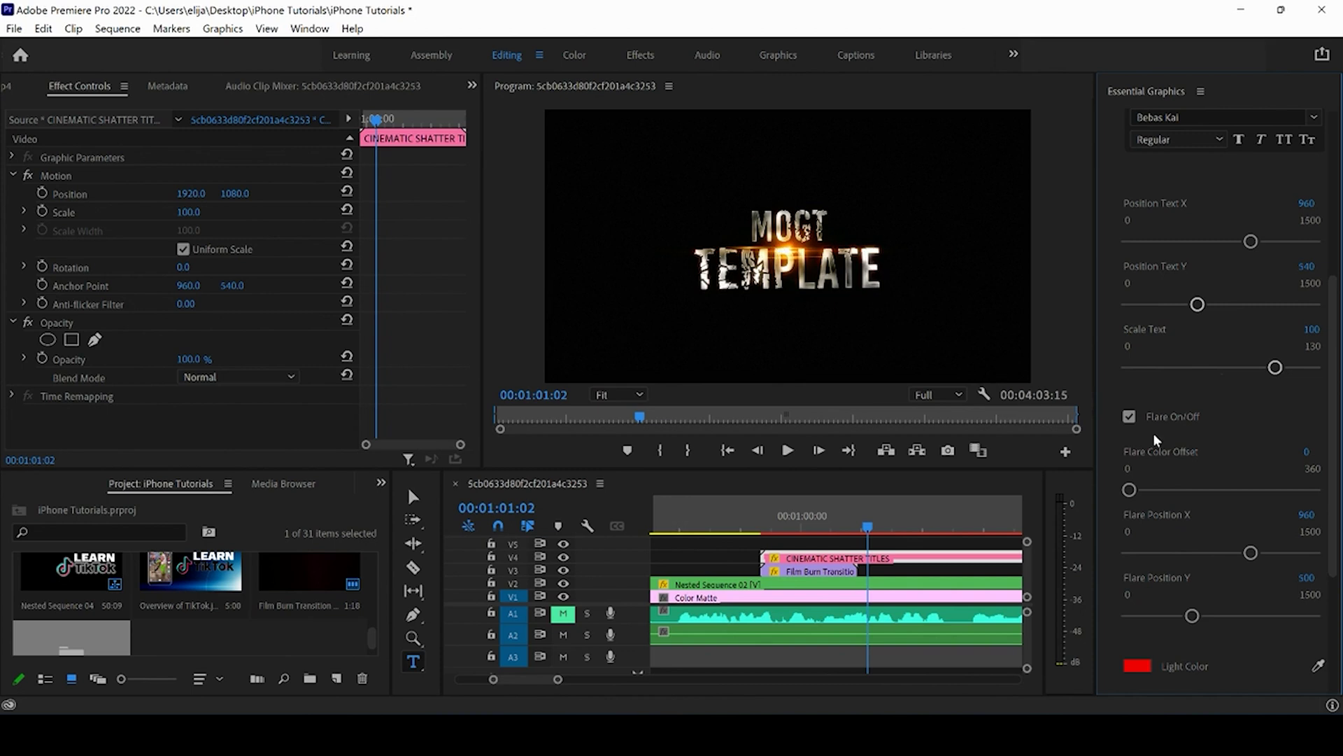
Step: Toggle the flare off and back on, then set Flare Color Offset to 60 for a green glow
click(1129, 417)
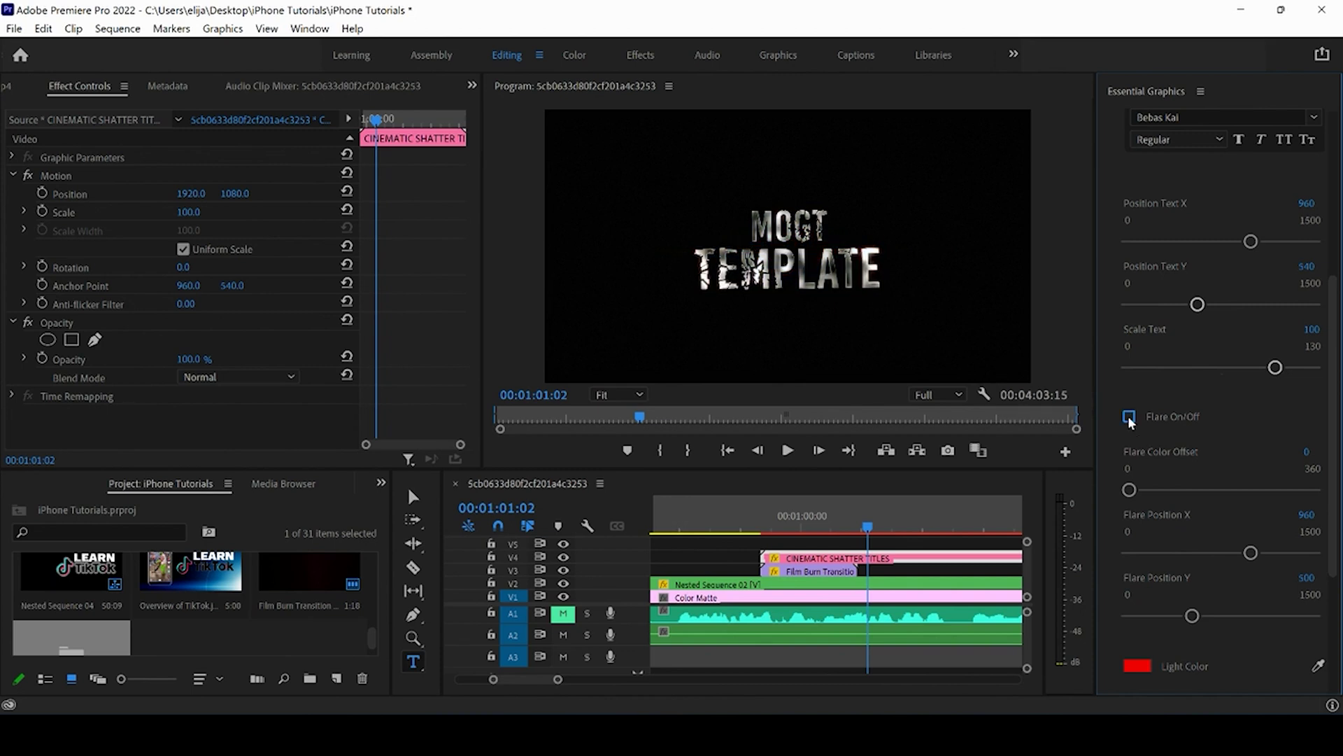
drag(1334, 462, 1329, 557)
click(1130, 213)
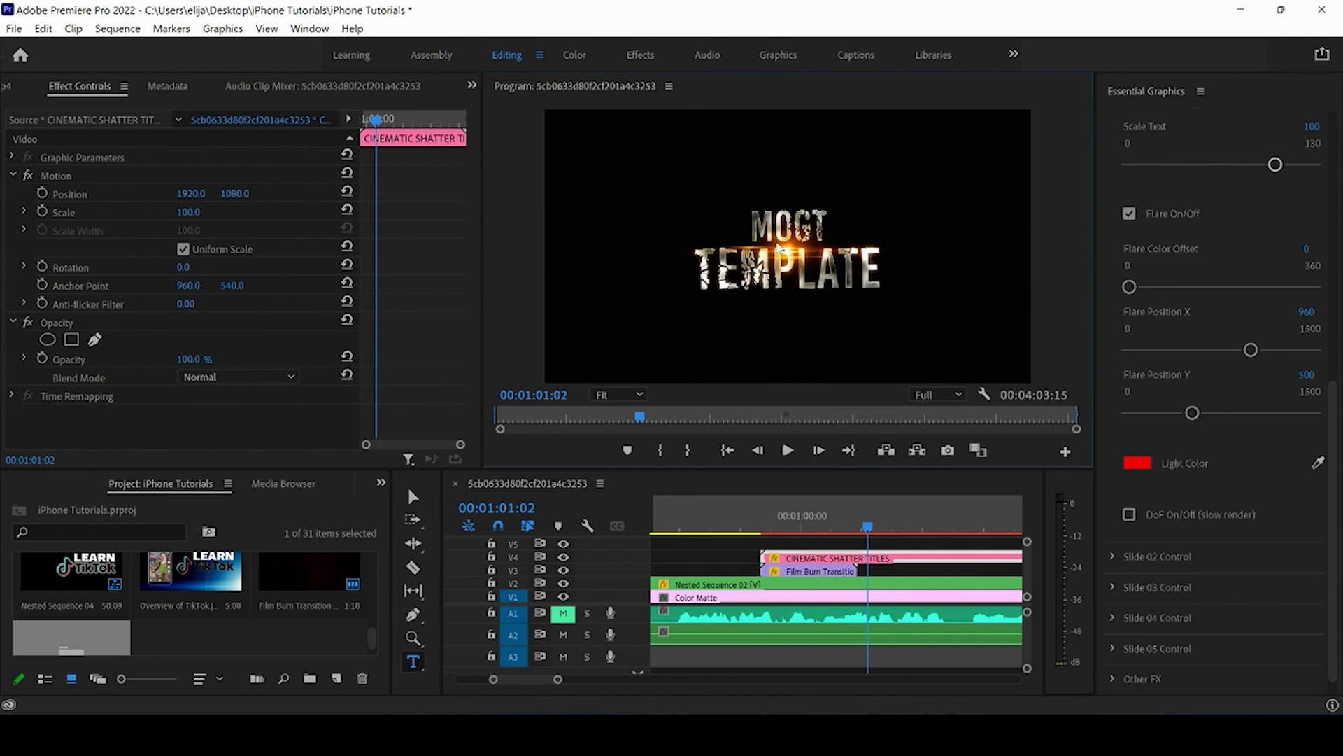
click(1158, 288)
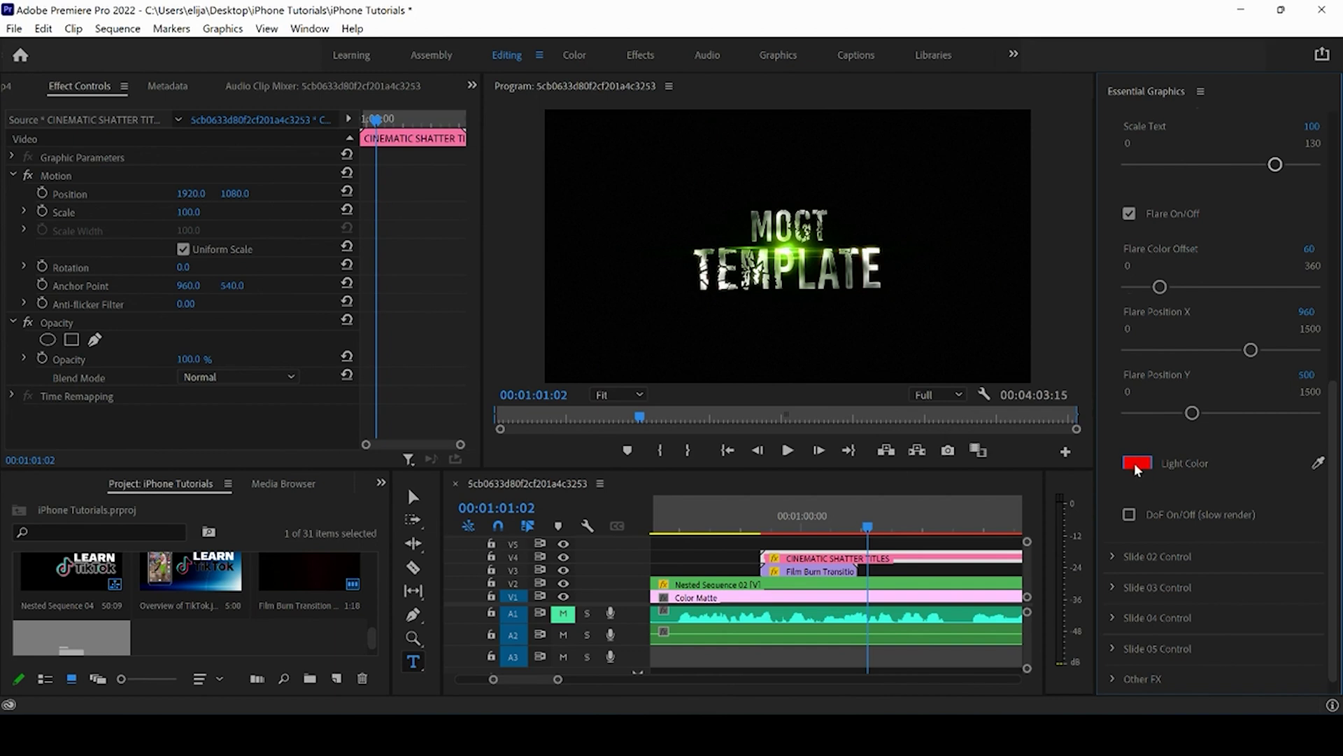
Step: Expand Slide 02 Control to reveal its MODERN and DESIGN text settings
scroll(1336, 492, up, 1)
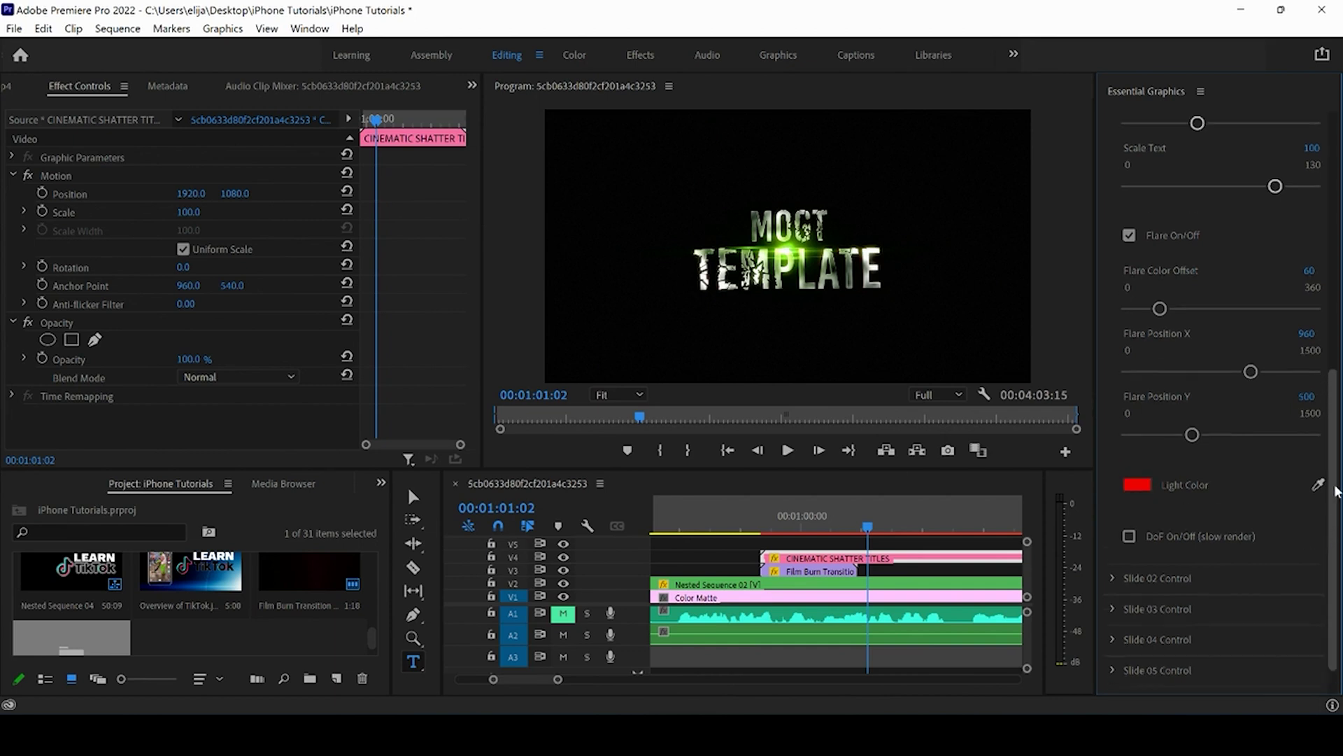
scroll(1336, 492, up, 5)
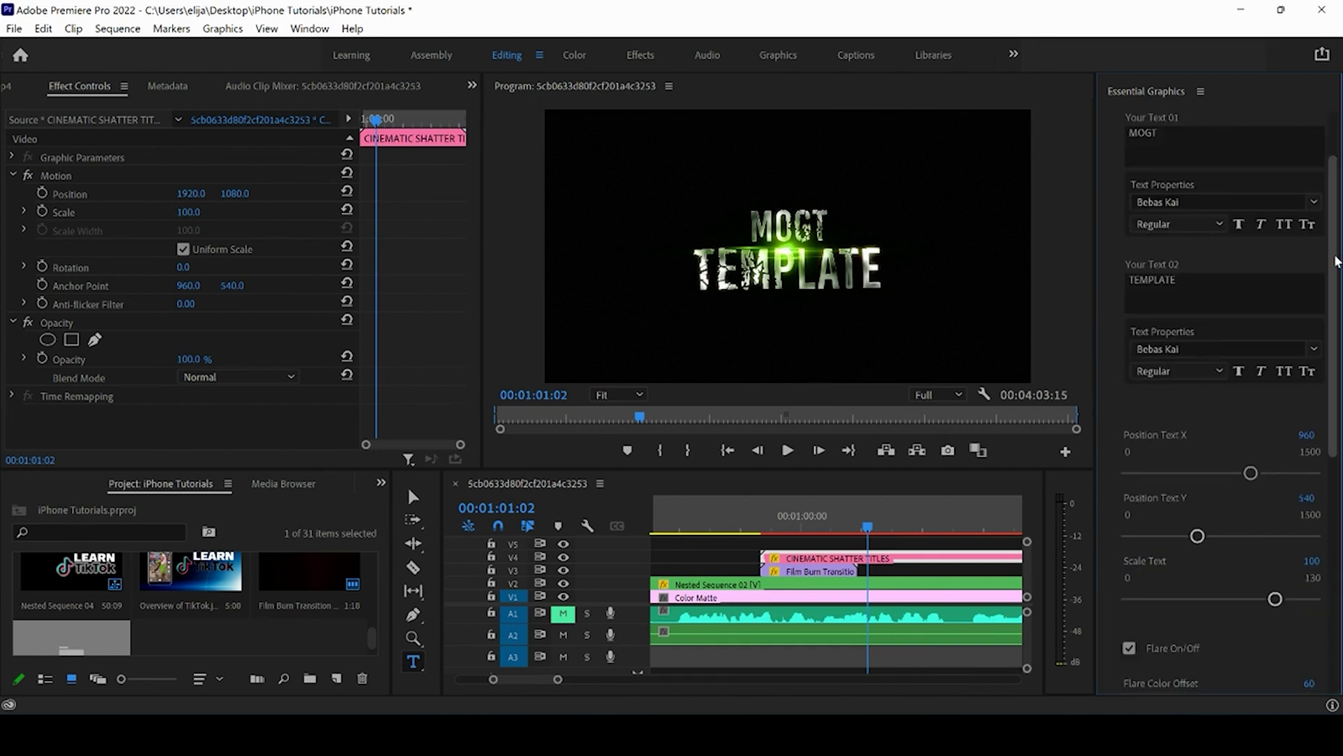
scroll(1336, 270, up, 3)
scroll(1336, 521, down, 15)
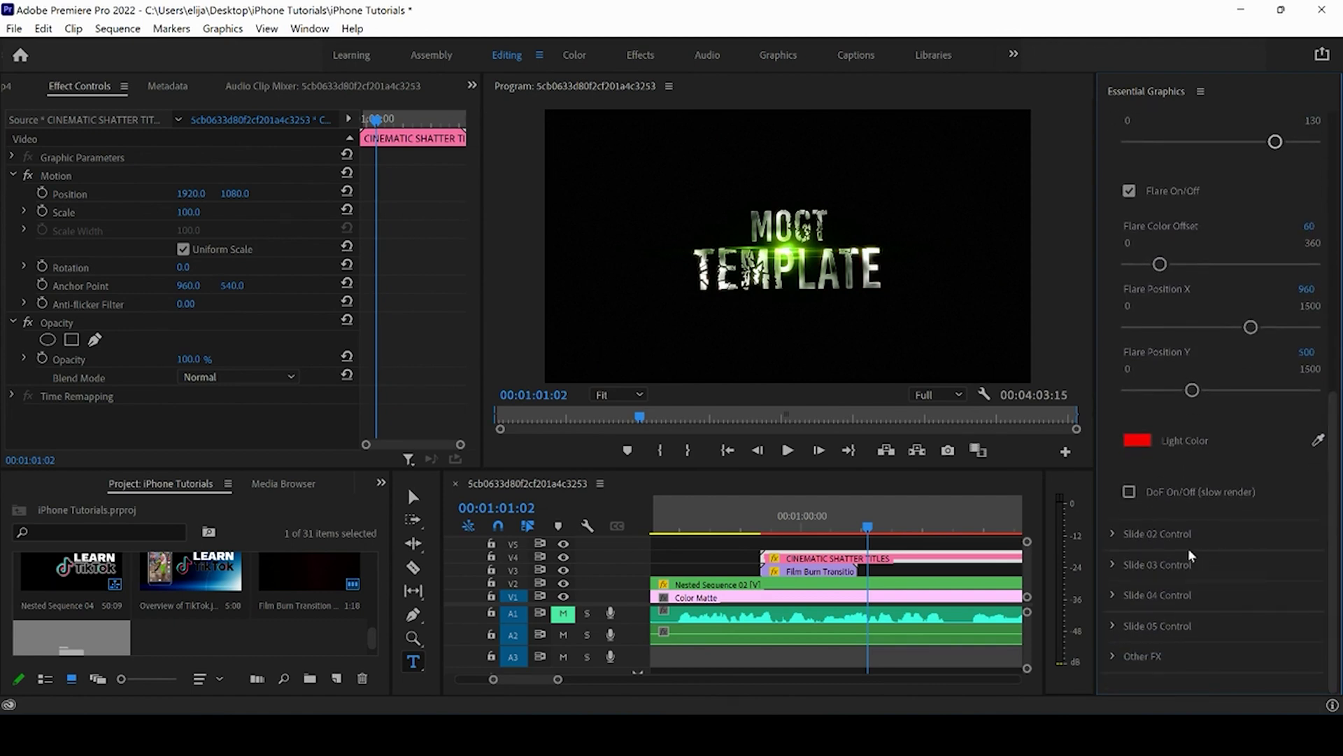
click(1112, 534)
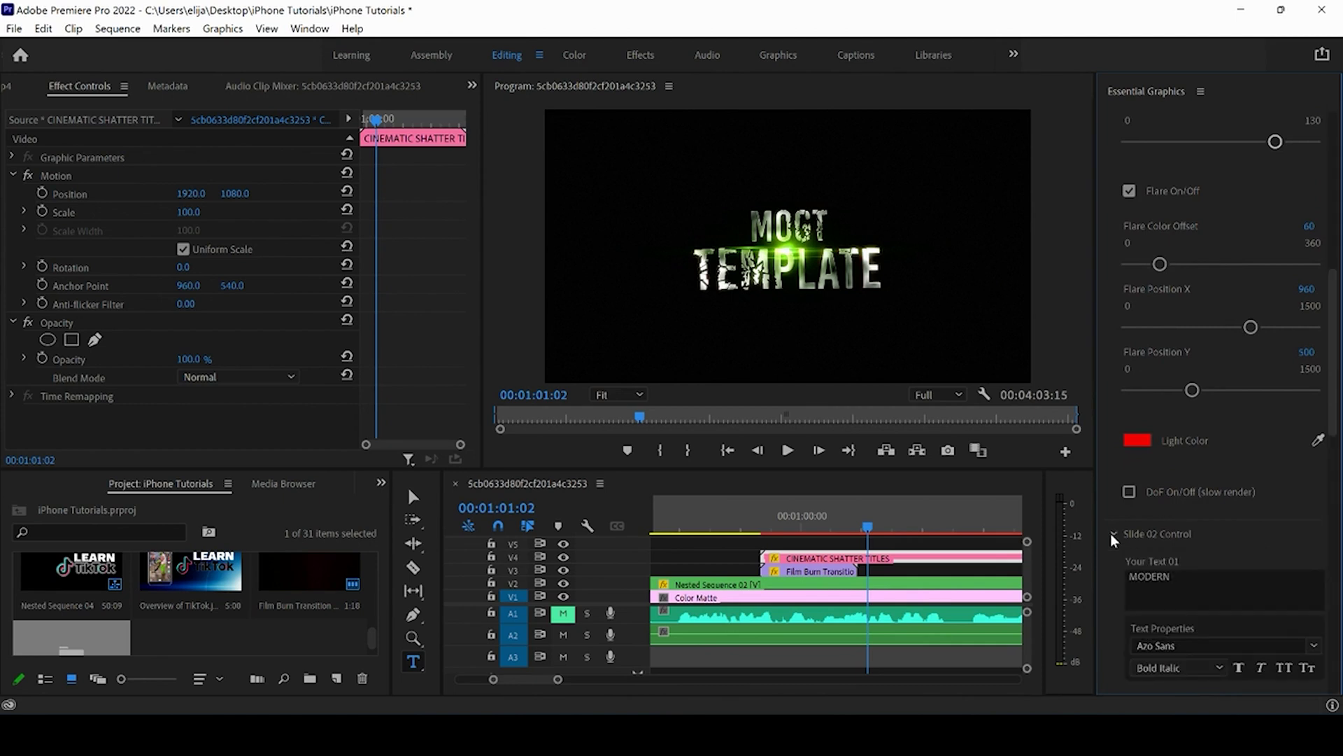
drag(1337, 409, 1335, 672)
Step: Zoom the timeline in on the title clip and move the playhead to 00:01:03:07
click(980, 528)
mouse_move(558, 685)
mouse_down()
mouse_move(600, 687)
mouse_move(576, 688)
mouse_up()
click(842, 526)
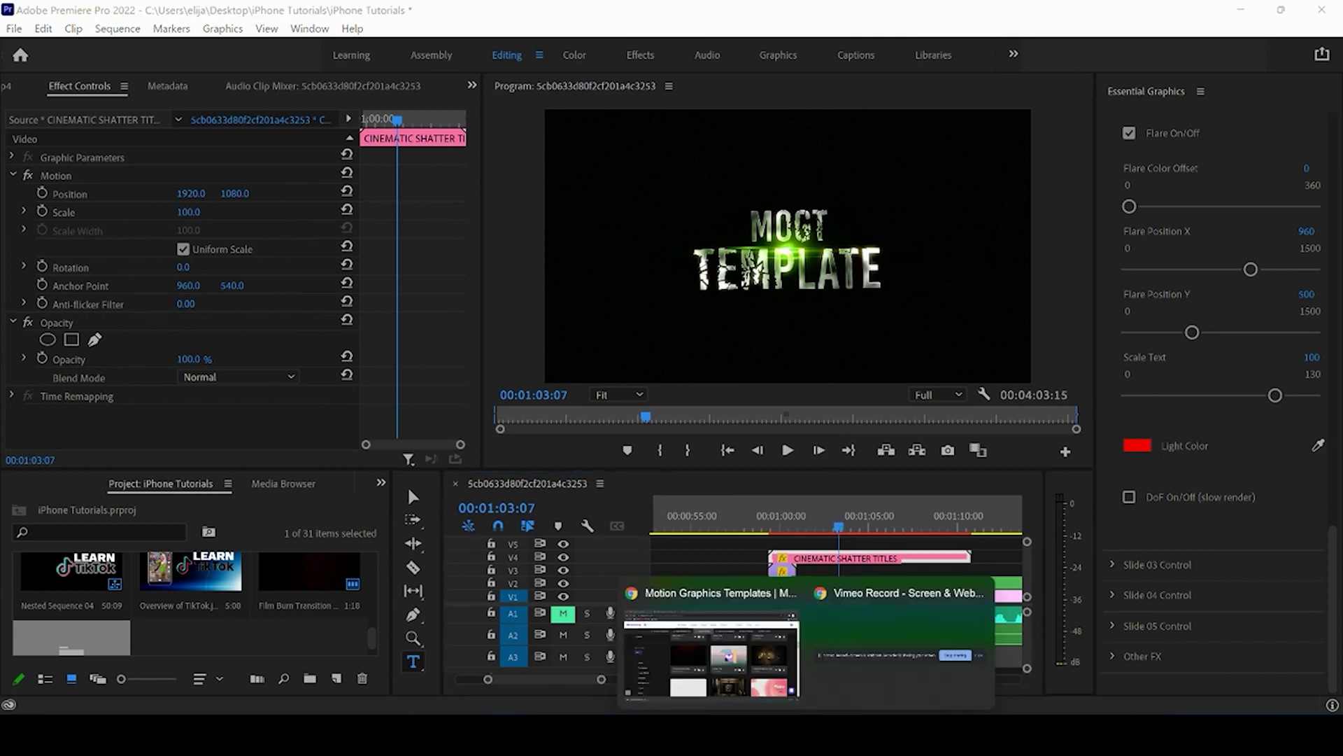
Step: Return to Chrome's Motion Array results and scroll to Cinematic Shatter Titles beside Design Titles
click(737, 674)
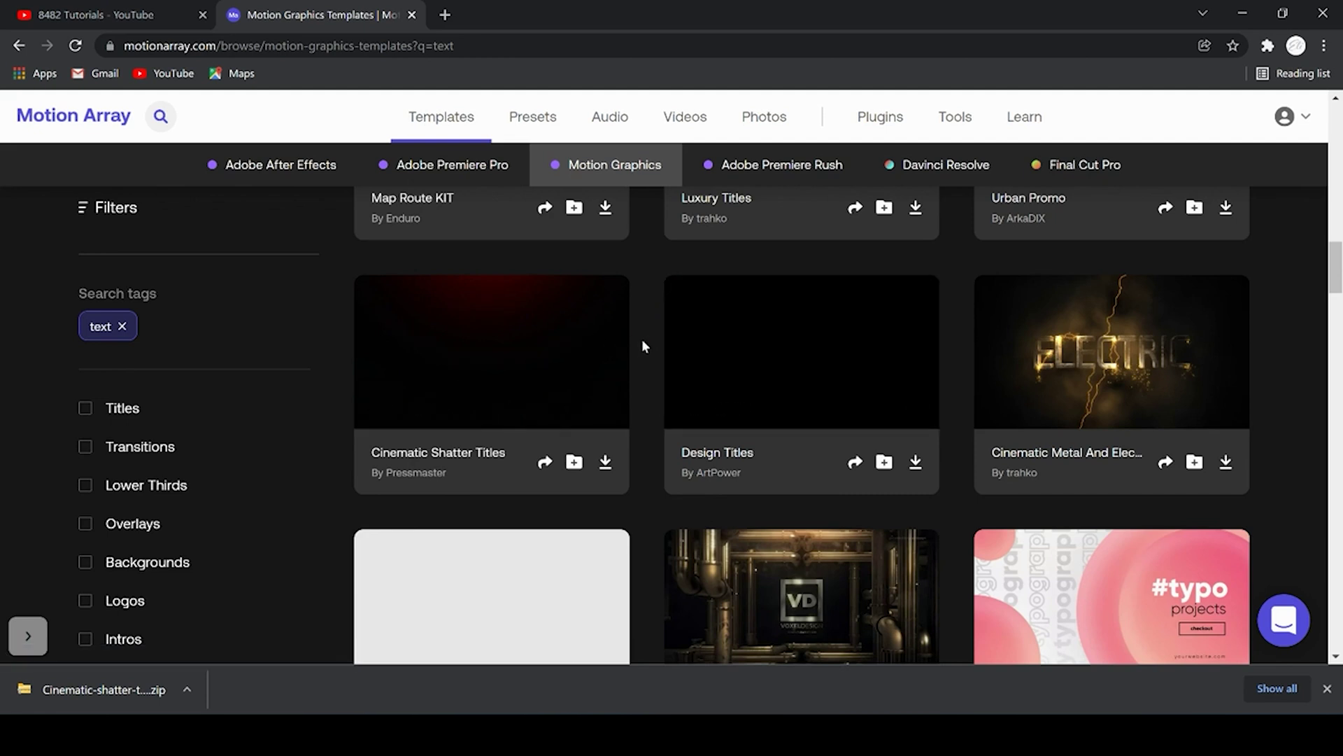
scroll(642, 344, up, 5)
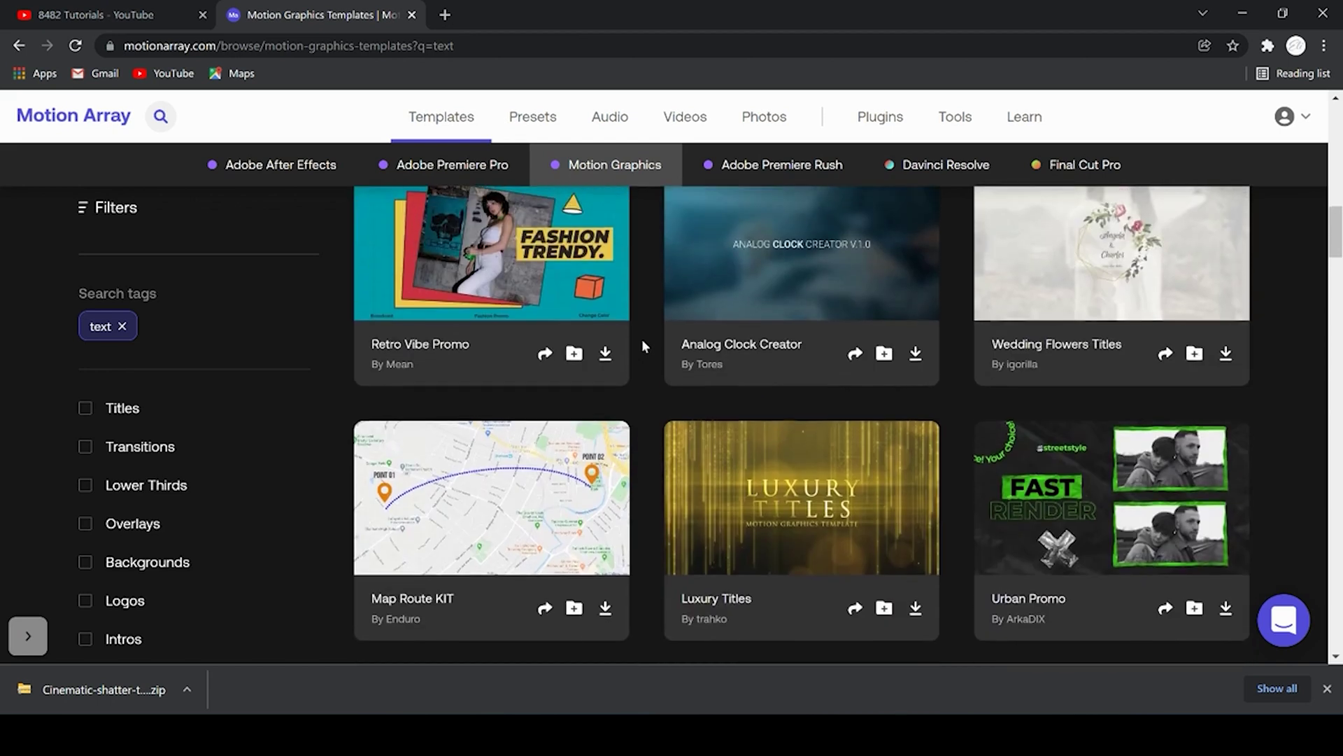
scroll(642, 345, up, 5)
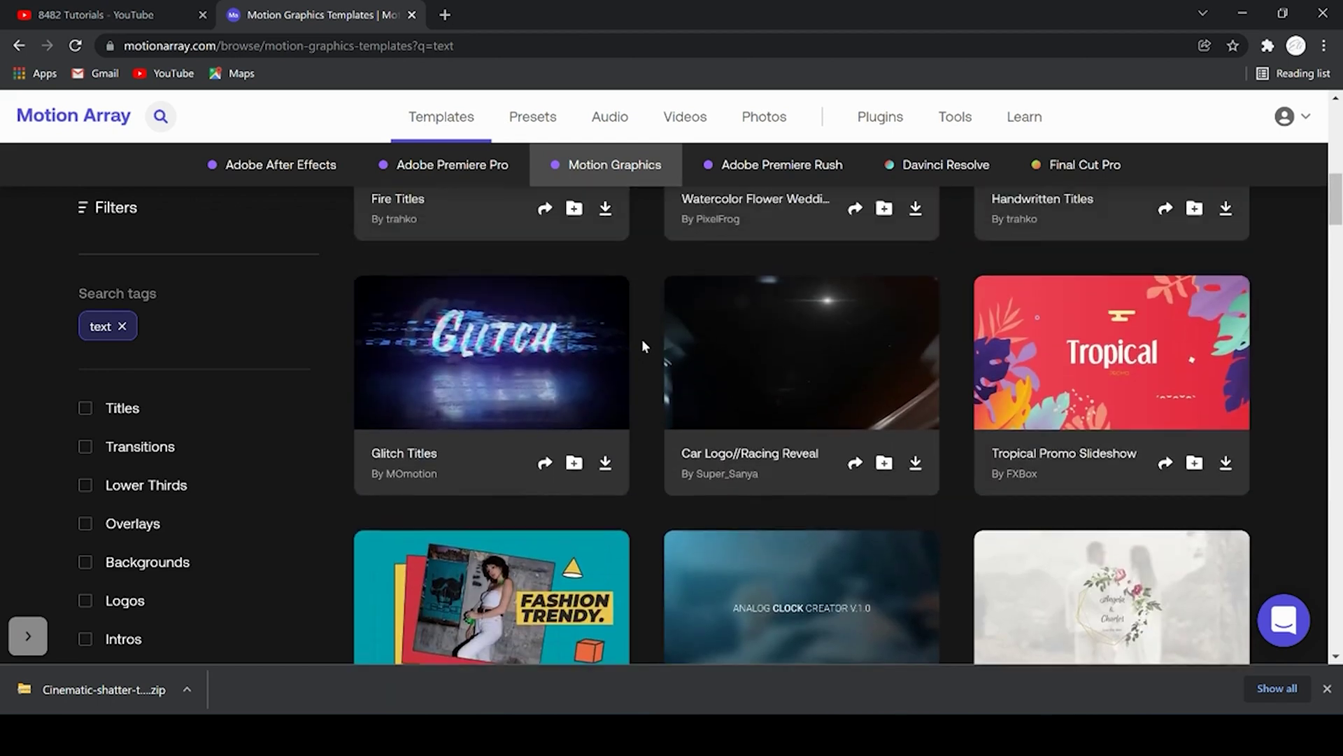
scroll(642, 342, up, 3)
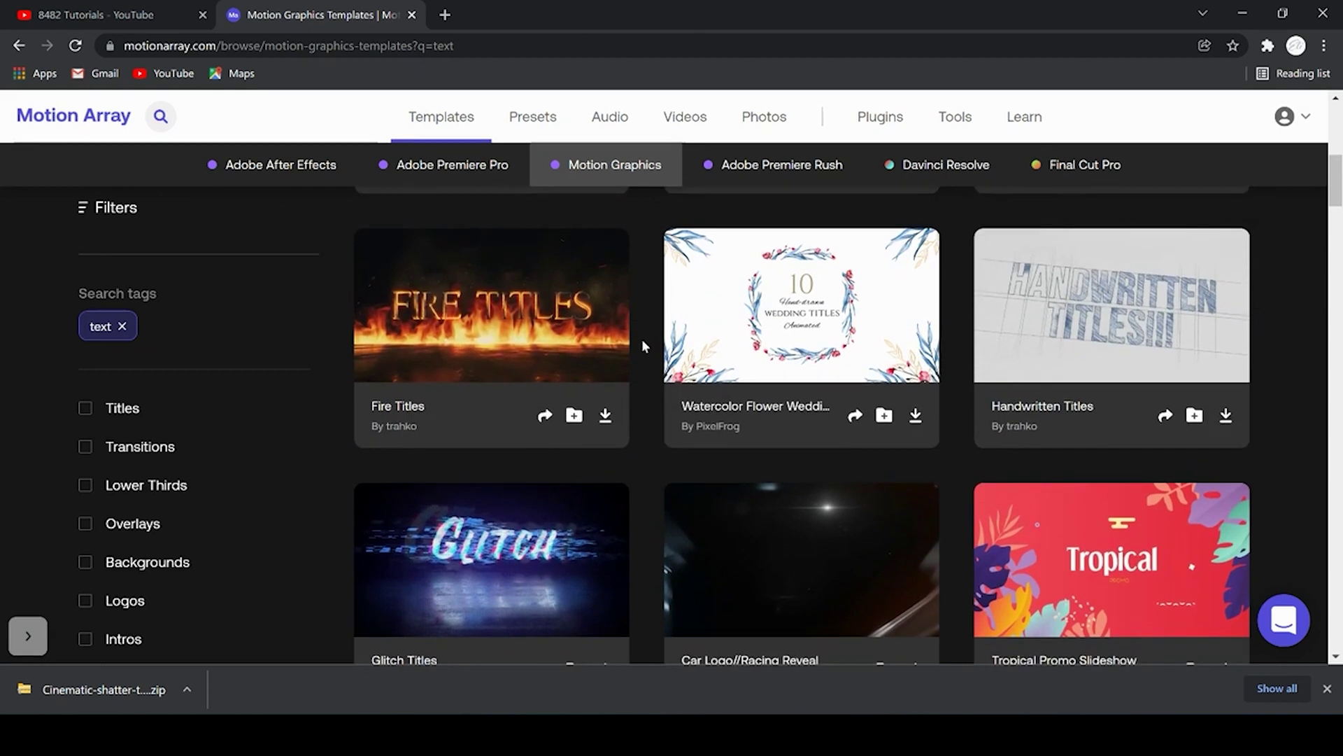
scroll(643, 345, up, 1)
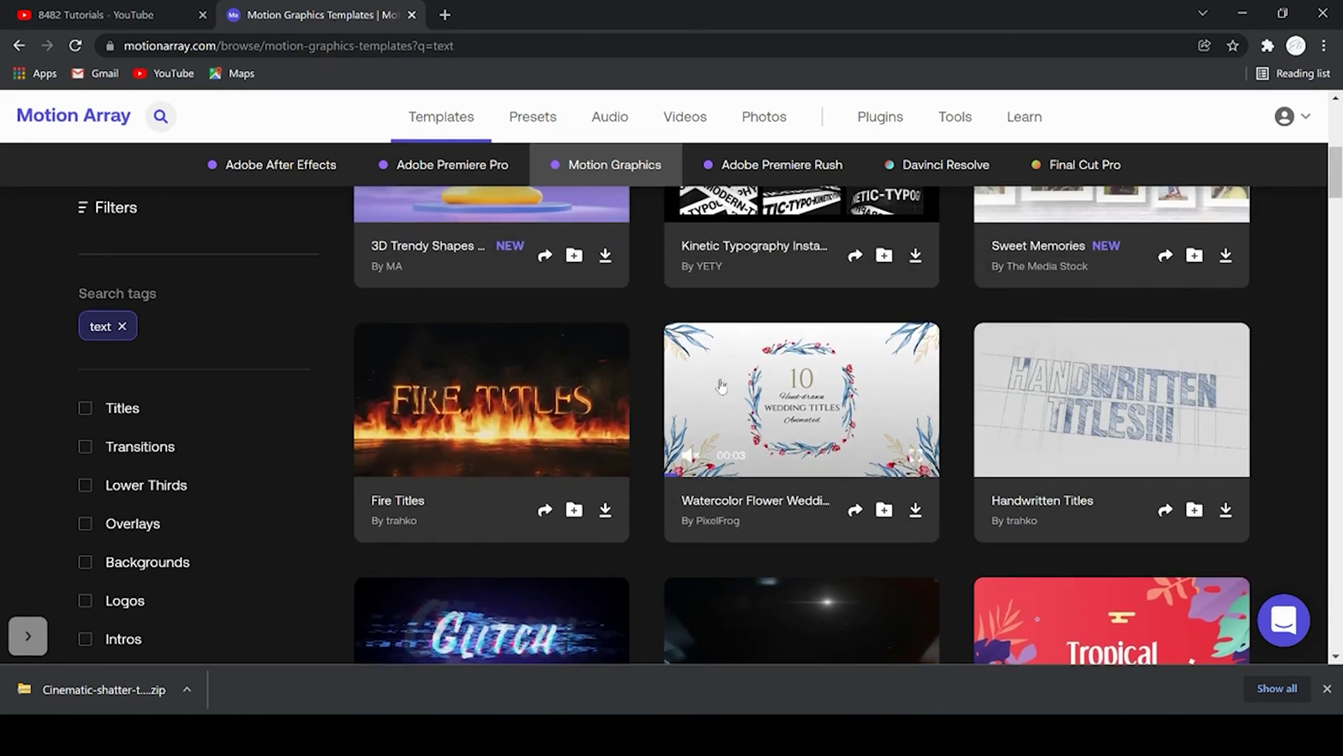
scroll(646, 357, down, 3)
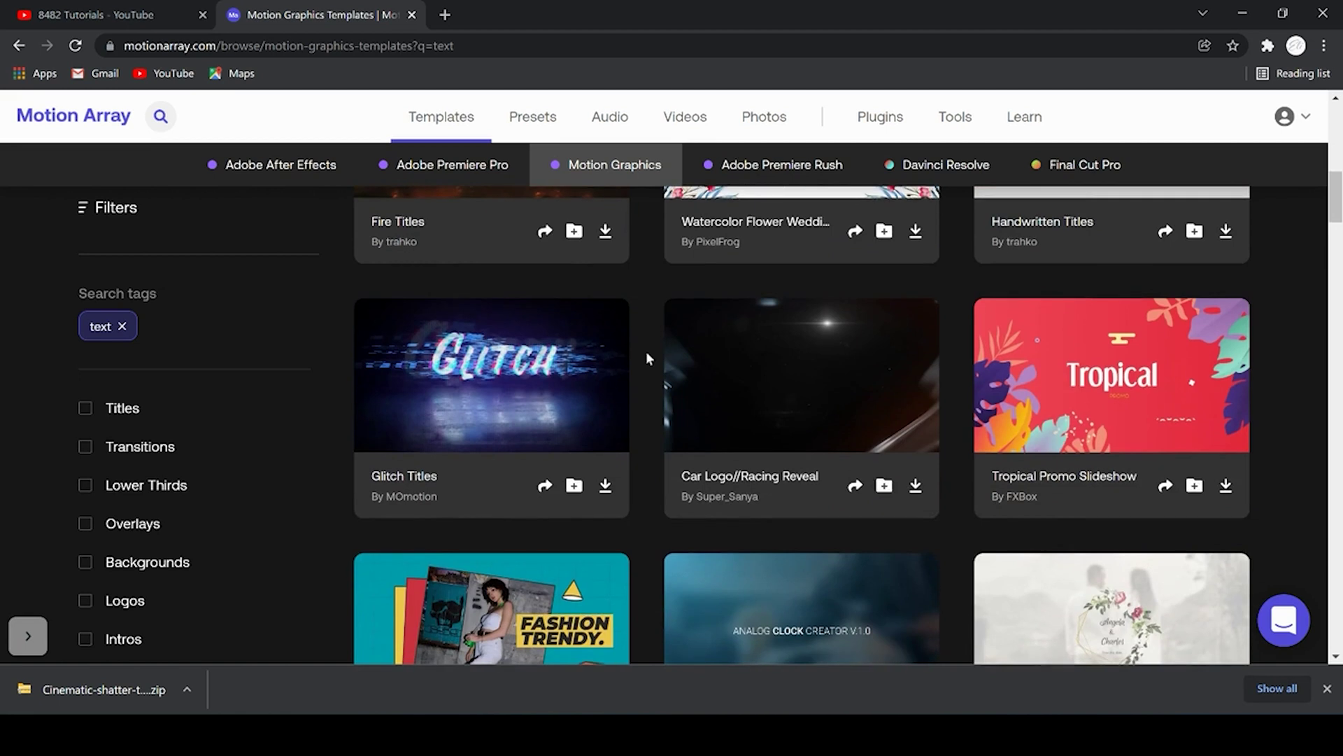
scroll(647, 353, down, 5)
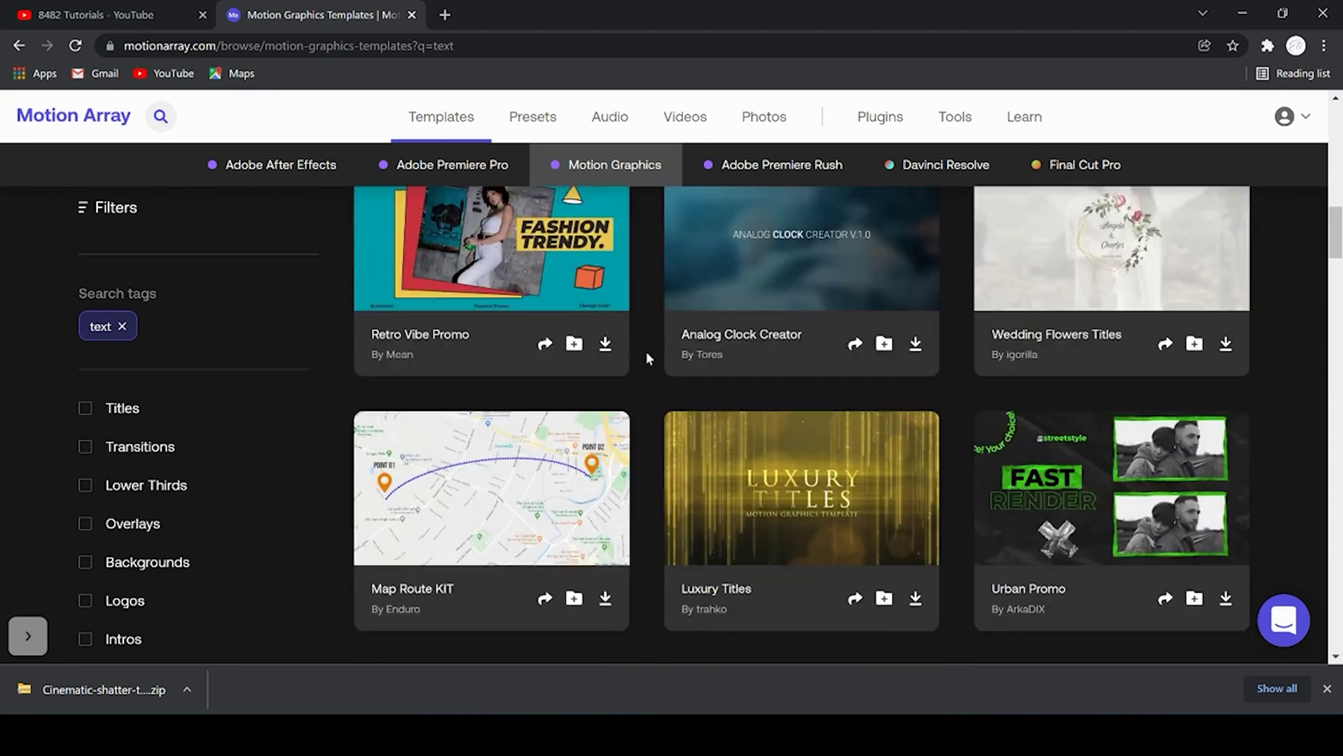
scroll(646, 357, down, 6)
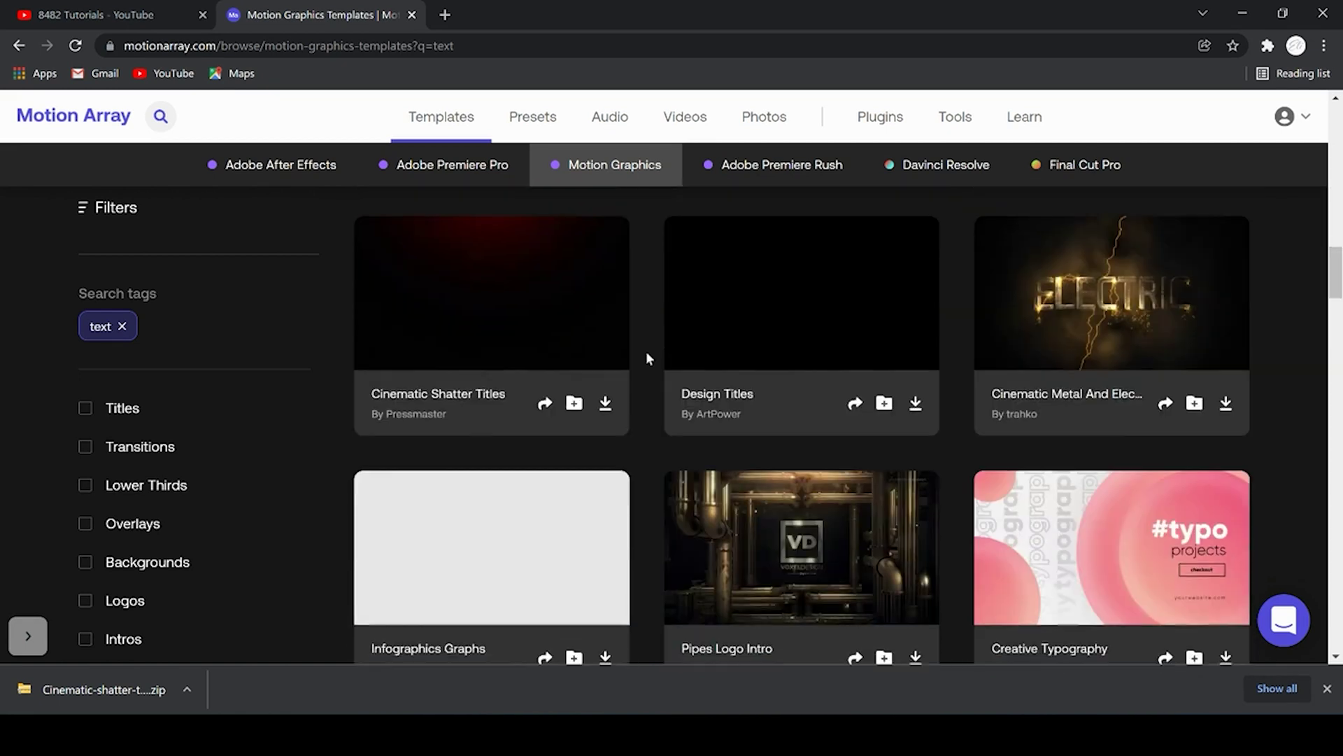